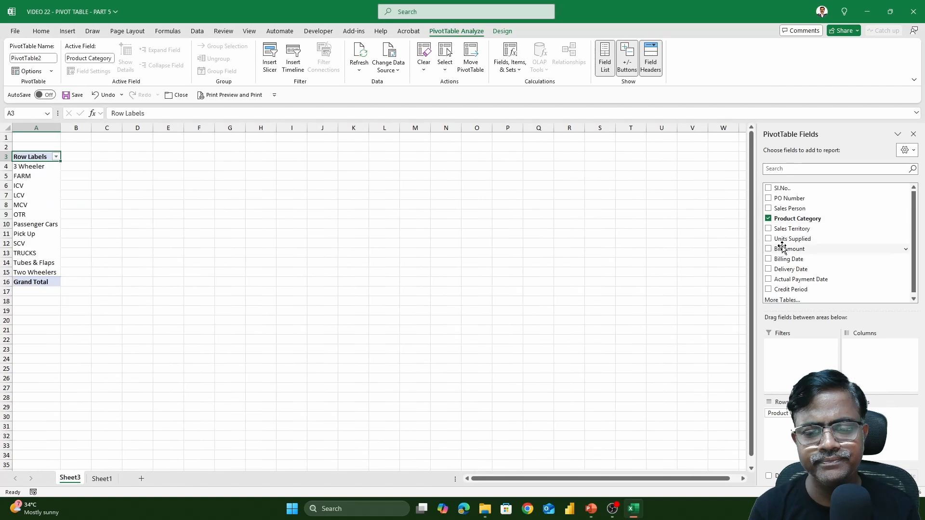
# Add Sum of Bill Amount for the 12 product categories and select the 3 Wheeler total in B4.
pyautogui.click(769, 249)
pyautogui.scroll(2, 340, 311)
pyautogui.scroll(2, 340, 311)
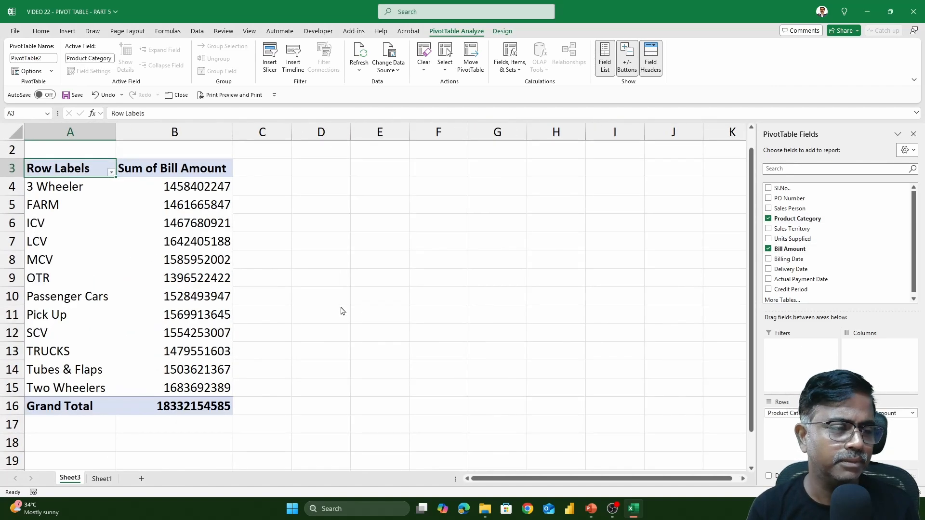
pyautogui.click(201, 186)
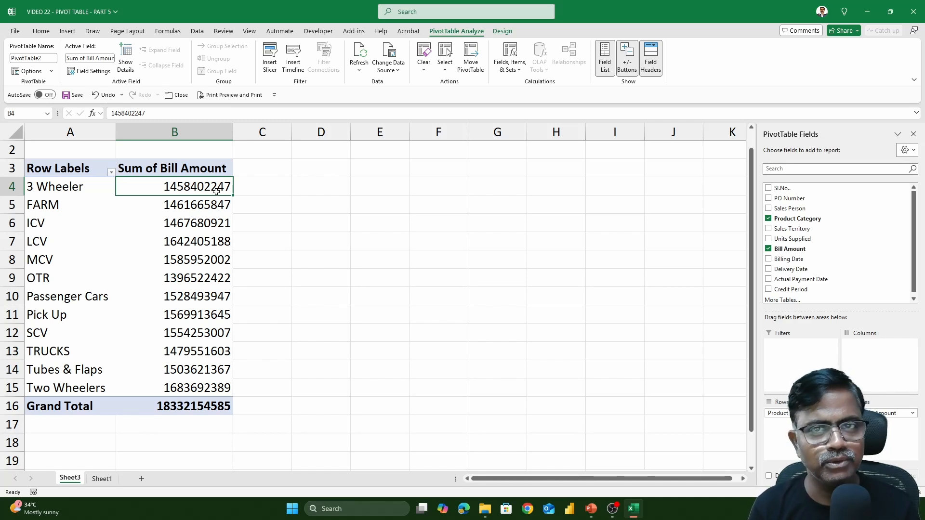
pyautogui.moveTo(216, 191)
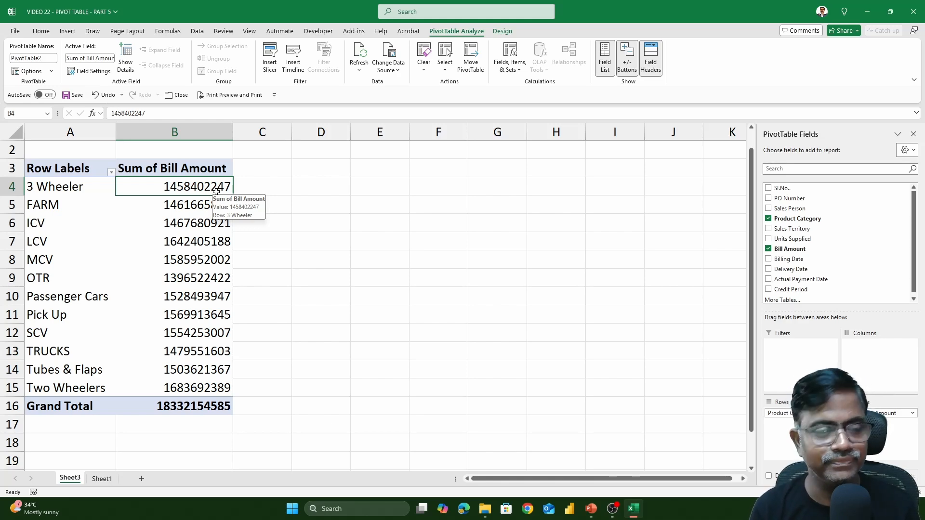
pyautogui.click(282, 187)
pyautogui.scroll(1, 356, 272)
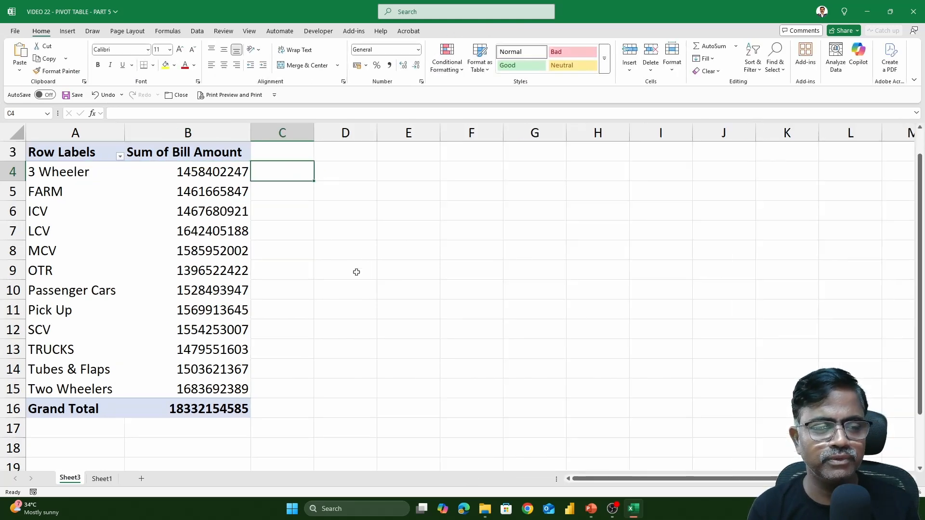
pyautogui.scroll(1, 357, 272)
pyautogui.scroll(1, 356, 272)
pyautogui.write('=')
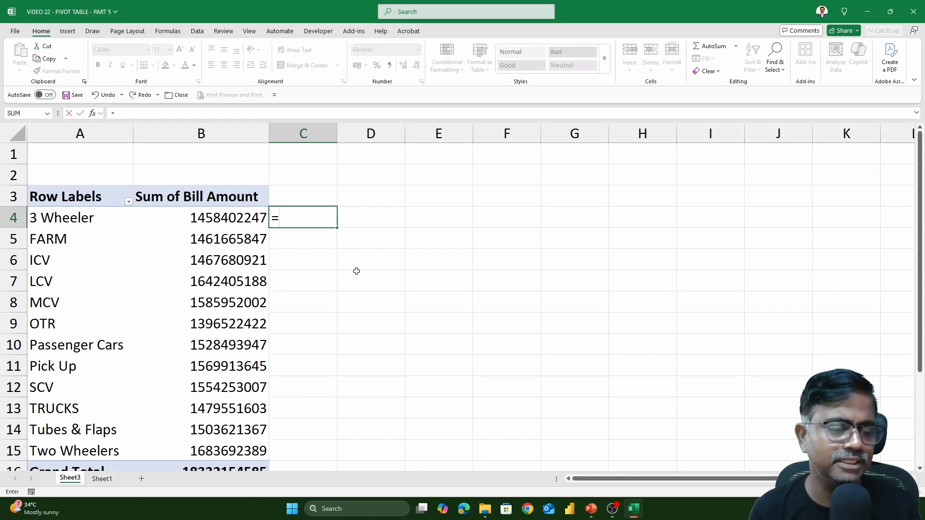
pyautogui.click(230, 217)
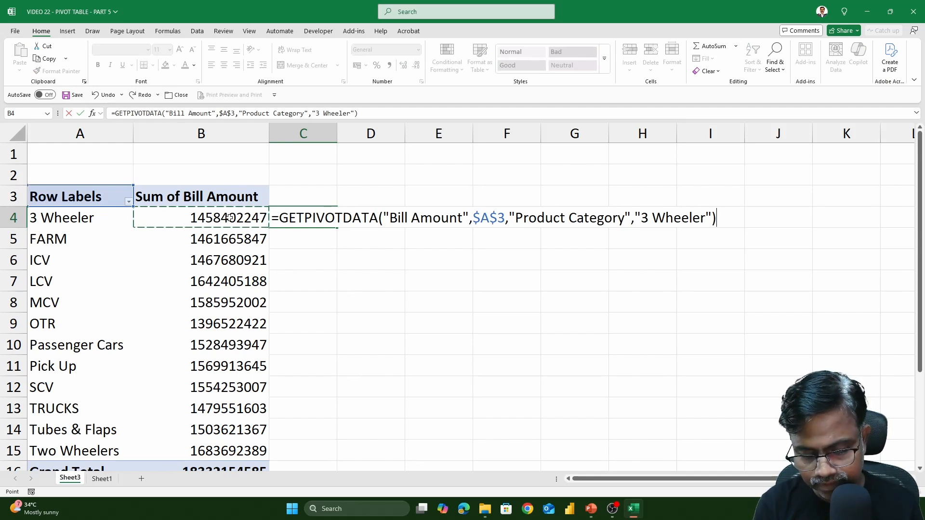
pyautogui.write('*10%')
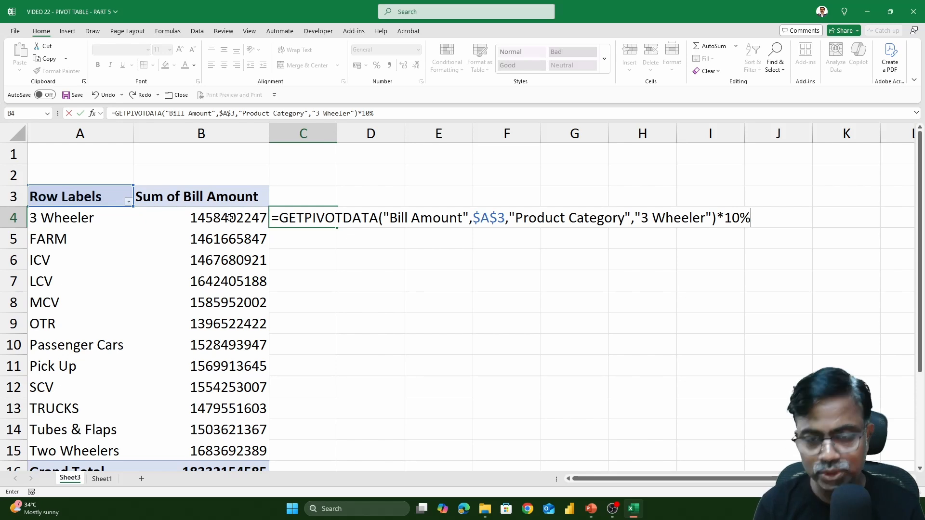
pyautogui.press('Return')
pyautogui.click(311, 218)
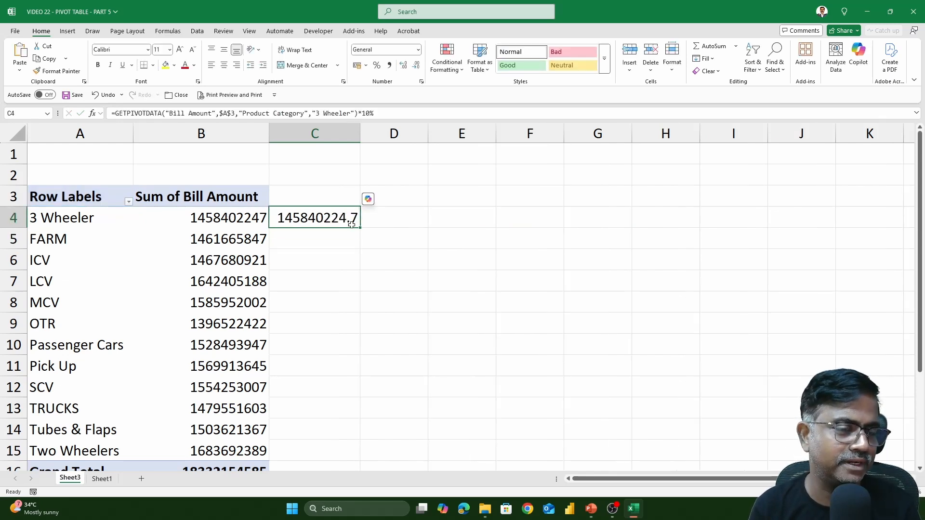
pyautogui.moveTo(360, 229); pyautogui.dragTo(362, 450)
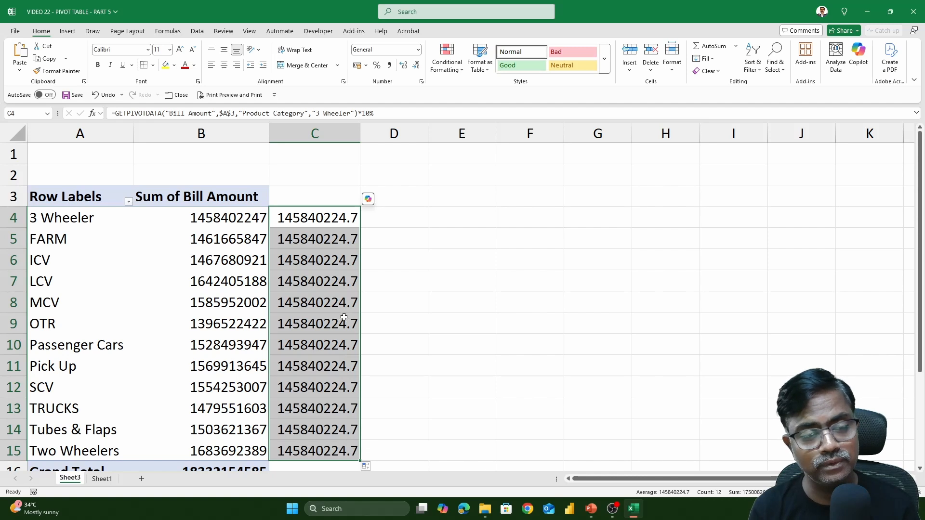
pyautogui.doubleClick(340, 220)
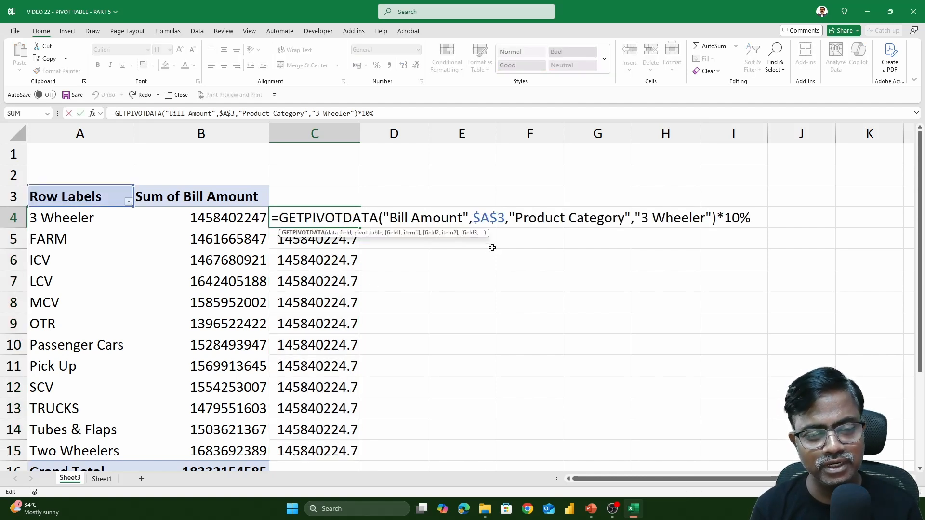
pyautogui.moveTo(473, 223); pyautogui.dragTo(503, 222)
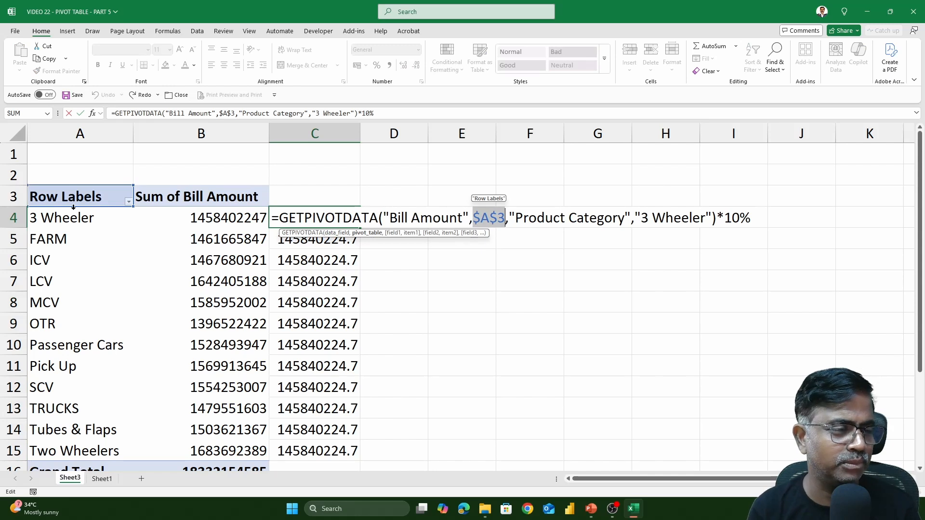
pyautogui.moveTo(640, 218); pyautogui.dragTo(705, 218)
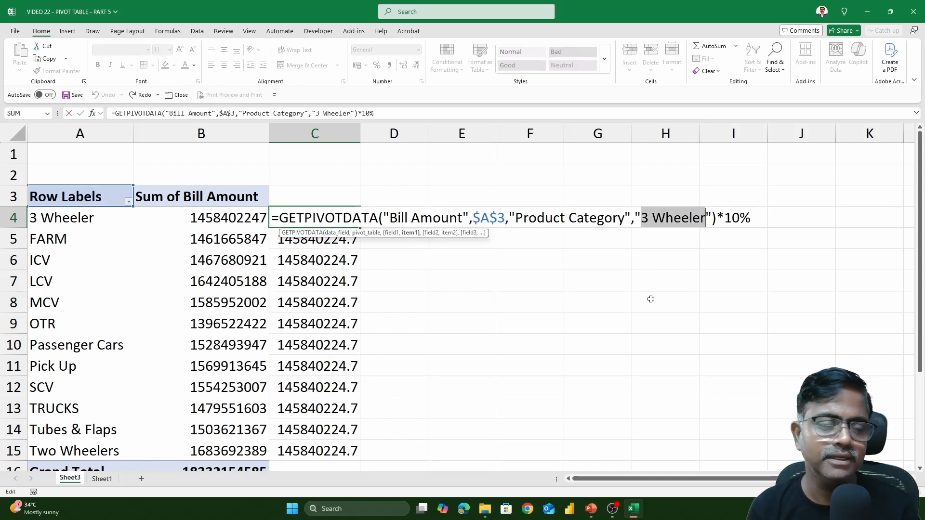
pyautogui.press('Return')
pyautogui.doubleClick(343, 239)
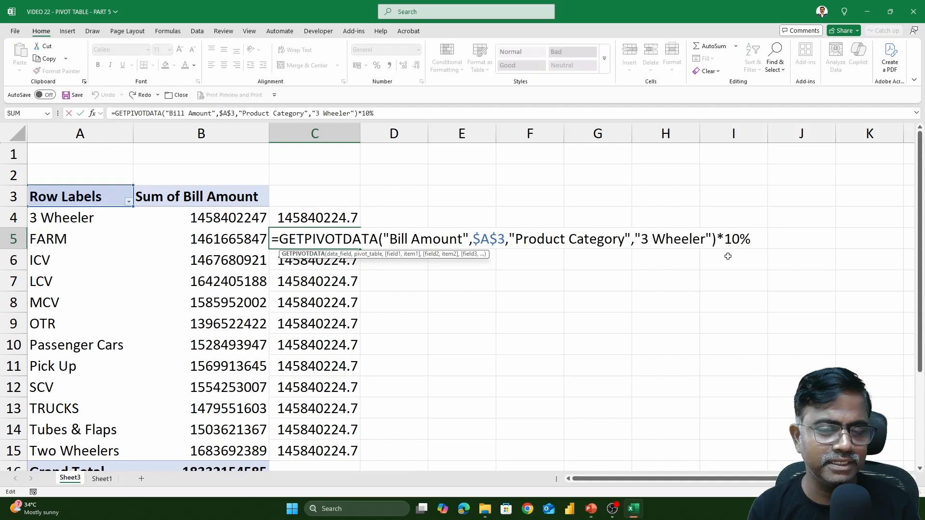
pyautogui.press('Return')
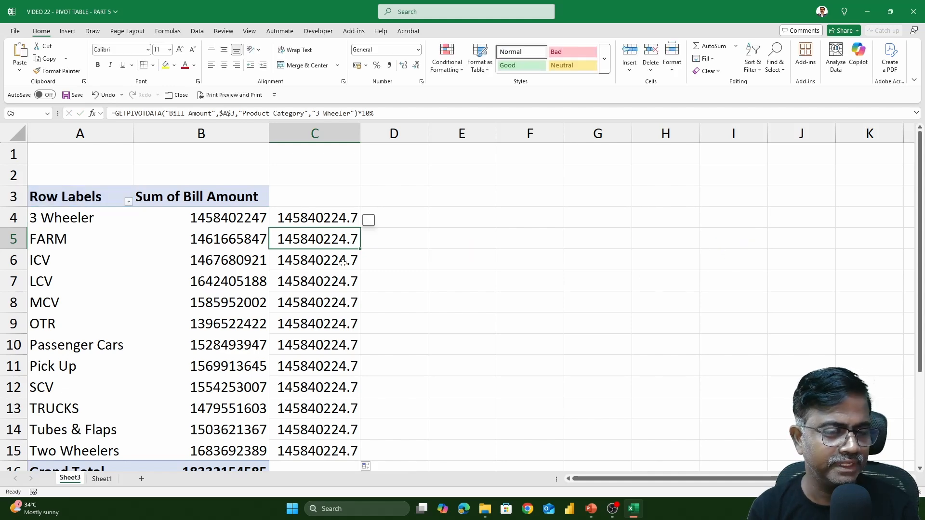
pyautogui.doubleClick(344, 260)
pyautogui.press('Escape')
pyautogui.click(348, 222)
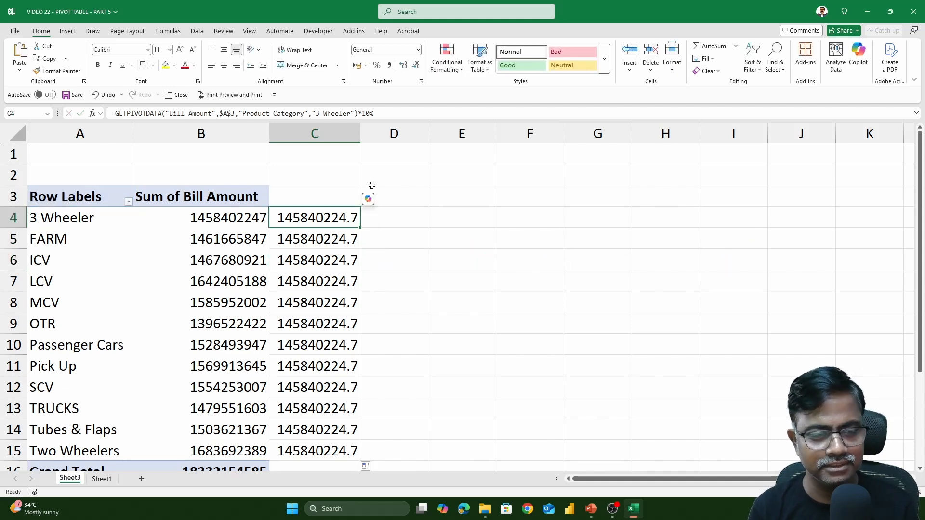
pyautogui.hotkey('ctrl', 'shift', 'Down')
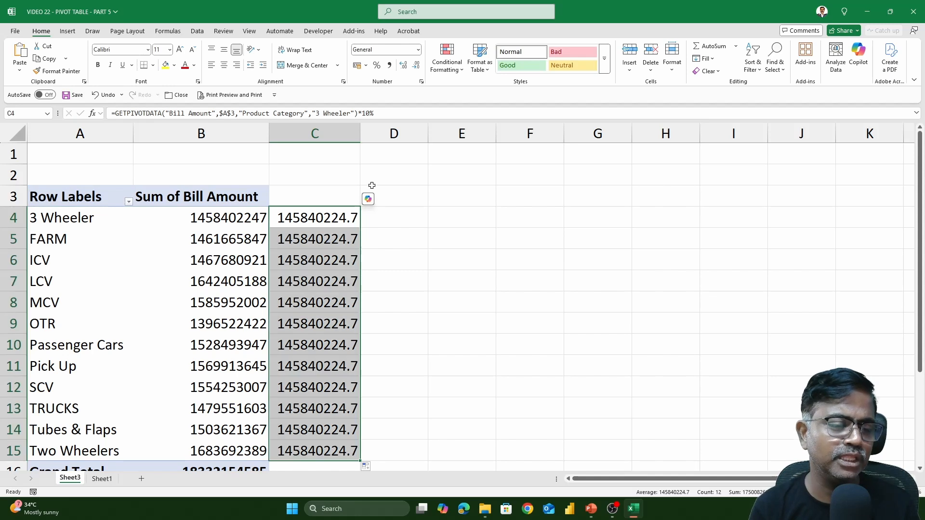
pyautogui.press('Delete')
pyautogui.click(311, 220)
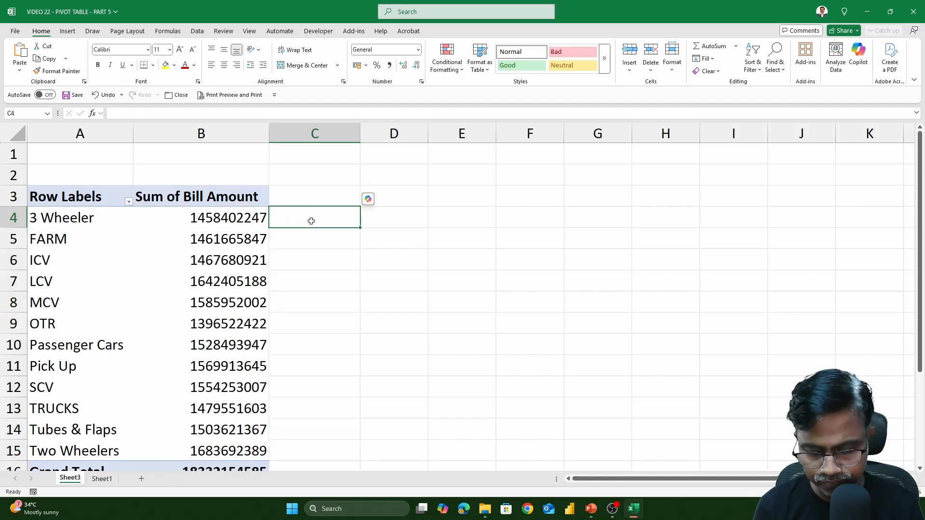
# Enter =B4*10% in C4, fill it down to C15, then drag Sales Territory into pivot Columns.
pyautogui.write('=b4')
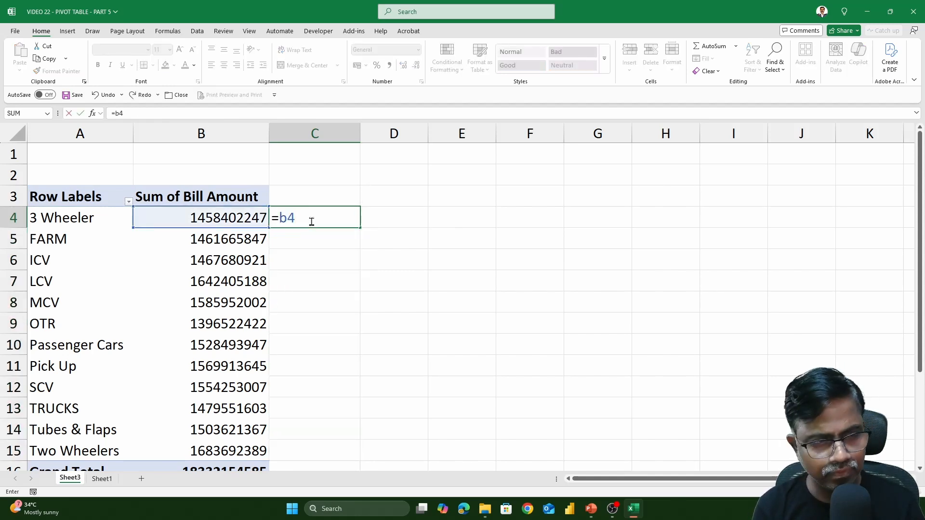
pyautogui.write('*10')
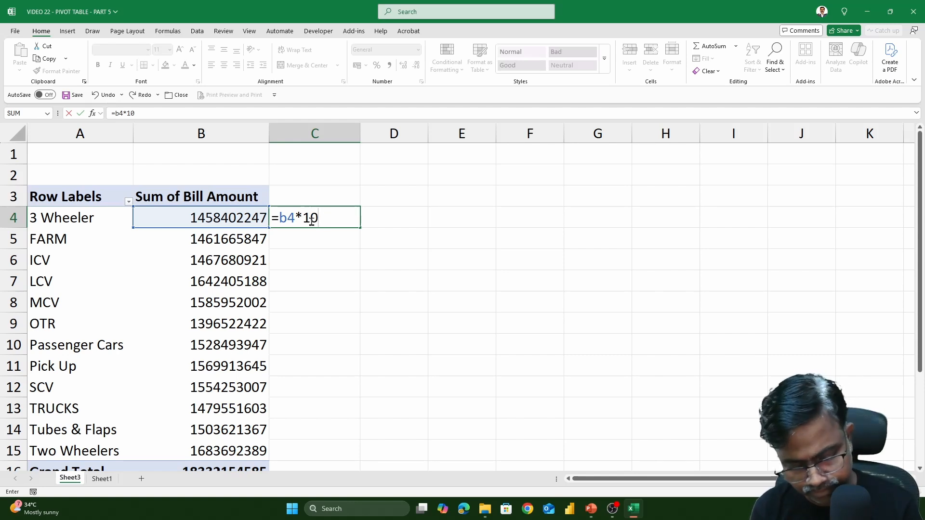
pyautogui.write('%')
pyautogui.press('Return')
pyautogui.click(311, 220)
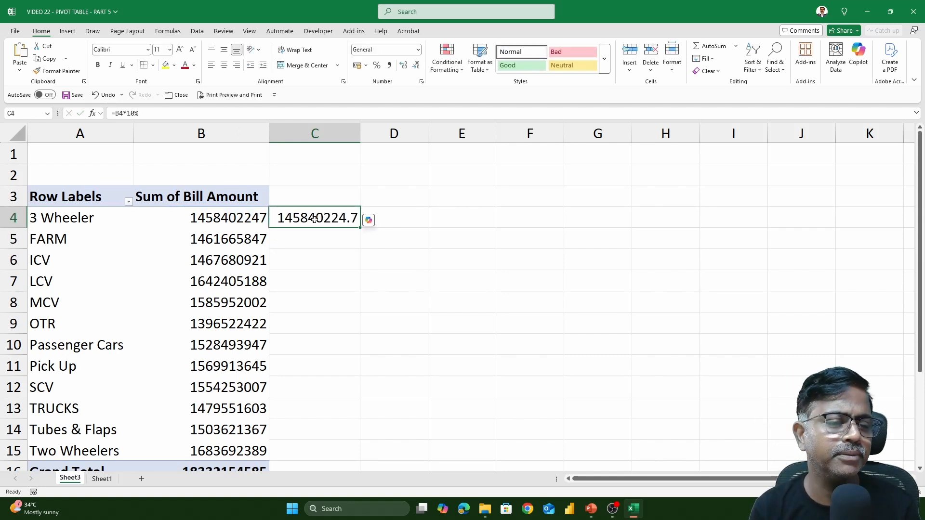
pyautogui.moveTo(359, 228); pyautogui.dragTo(339, 448)
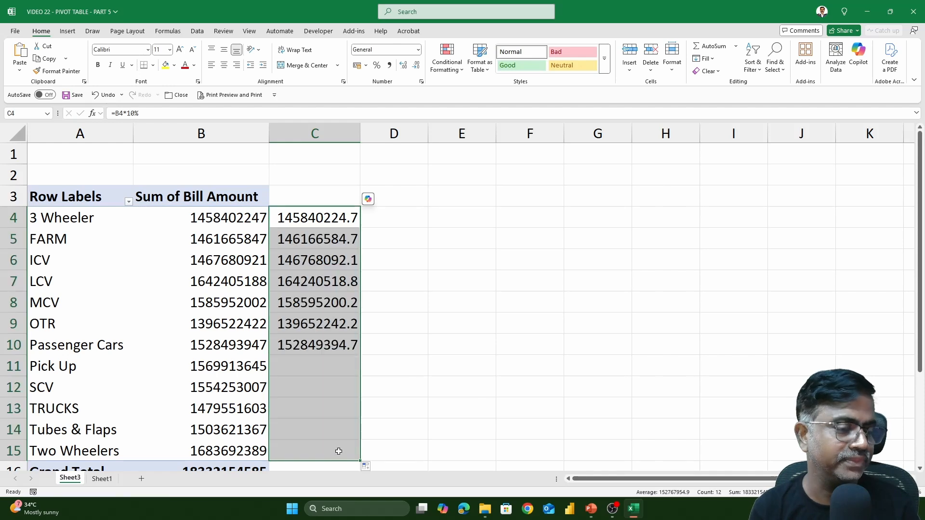
pyautogui.click(226, 281)
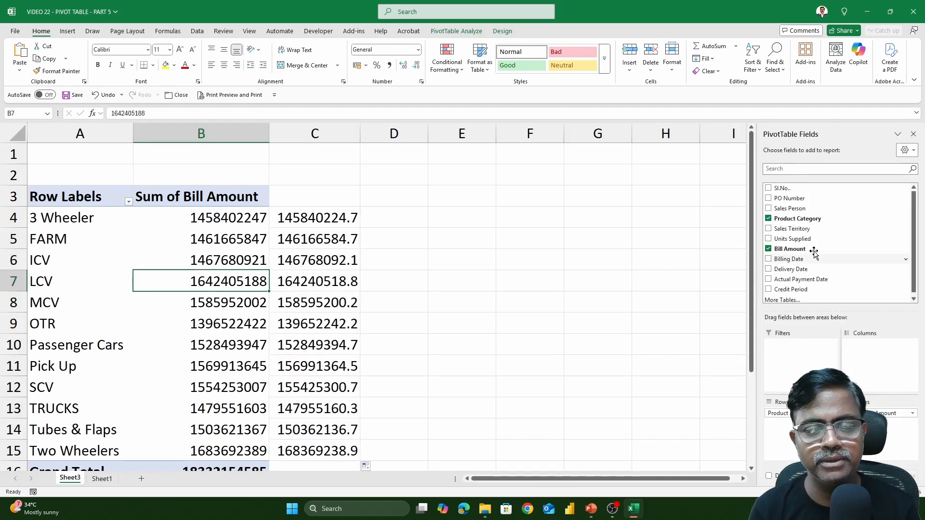
pyautogui.moveTo(791, 228); pyautogui.dragTo(881, 372)
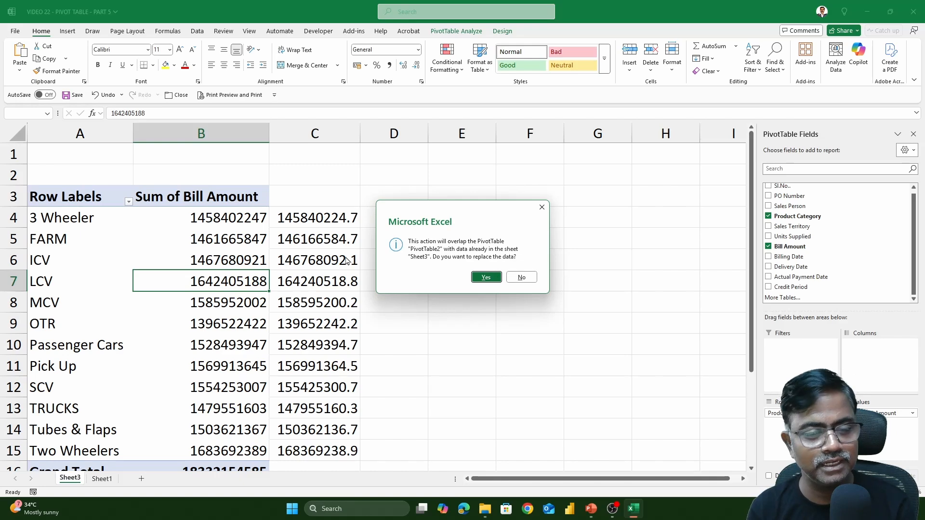
# Accept the pivot overwrite, undo the Bill Amount removal, and clear column C's 10% formulas.
pyautogui.click(485, 276)
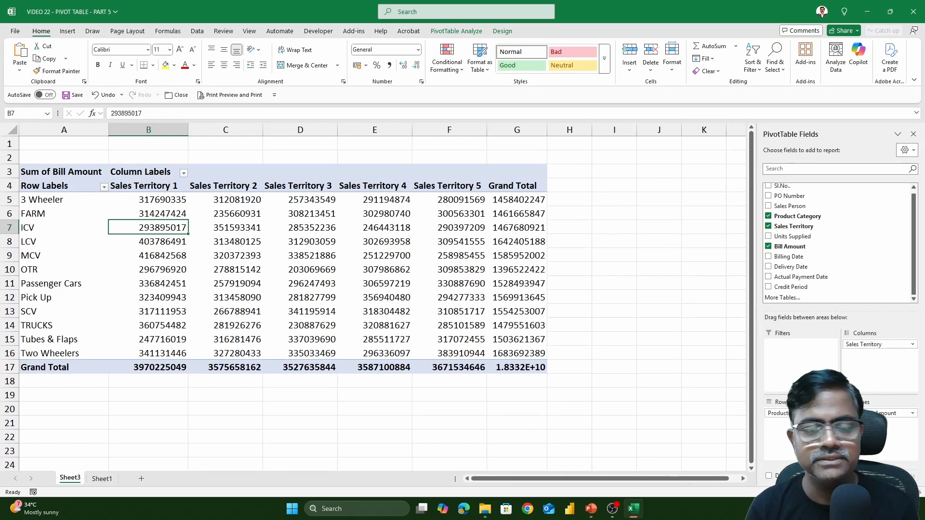
pyautogui.scroll(4, 485, 279)
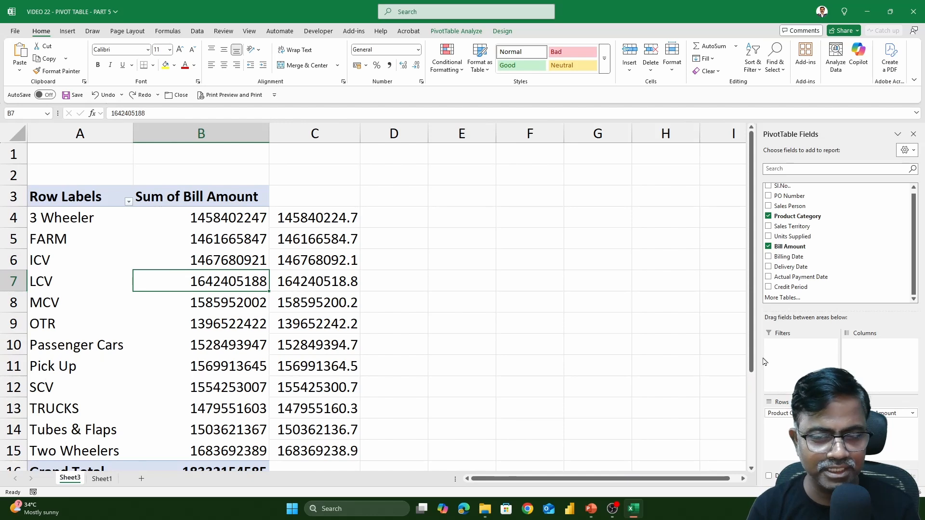
pyautogui.click(768, 247)
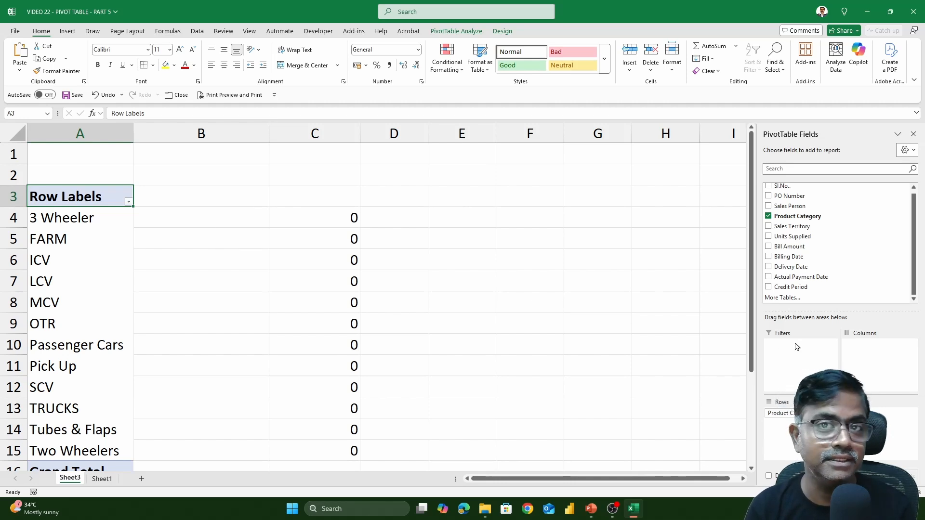
pyautogui.hotkey('ctrl', 'z')
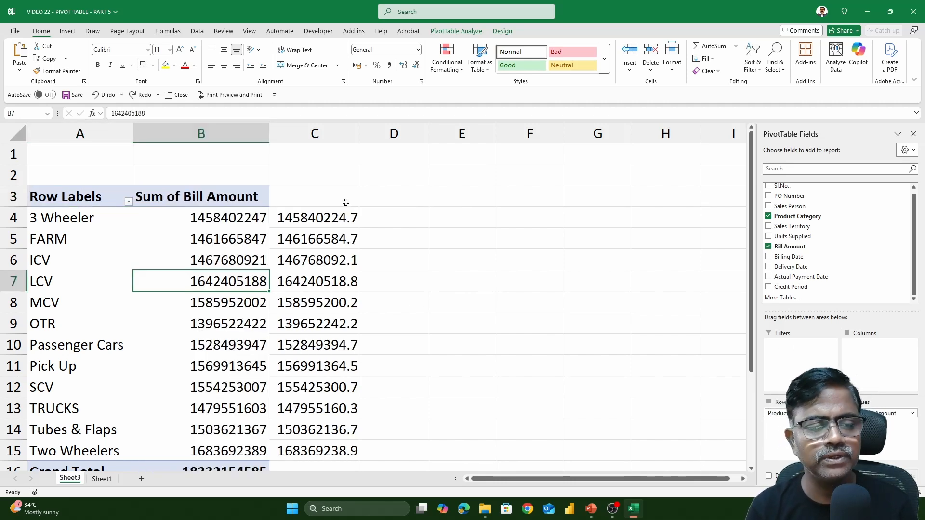
pyautogui.click(328, 130)
pyautogui.press('Delete')
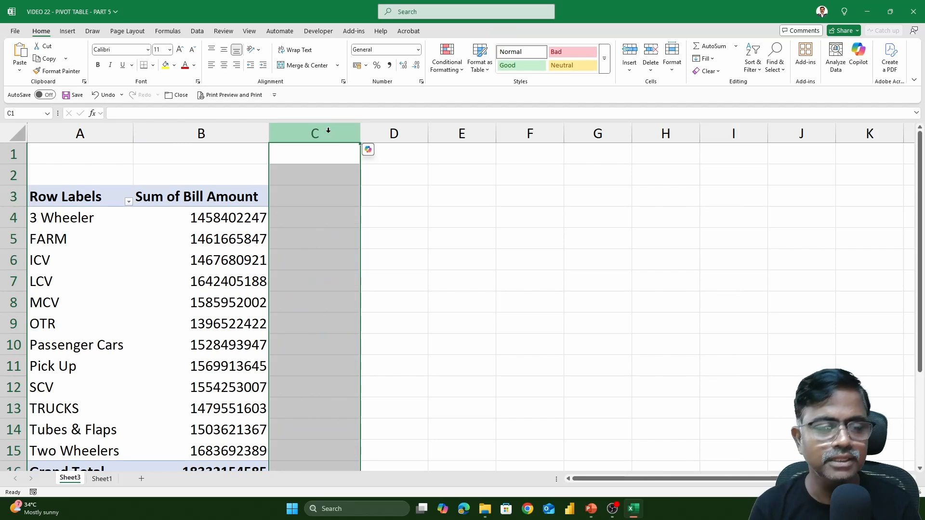
# Select a value in the Bill Amount pivot and switch to the PivotTable Analyze ribbon.
pyautogui.click(228, 229)
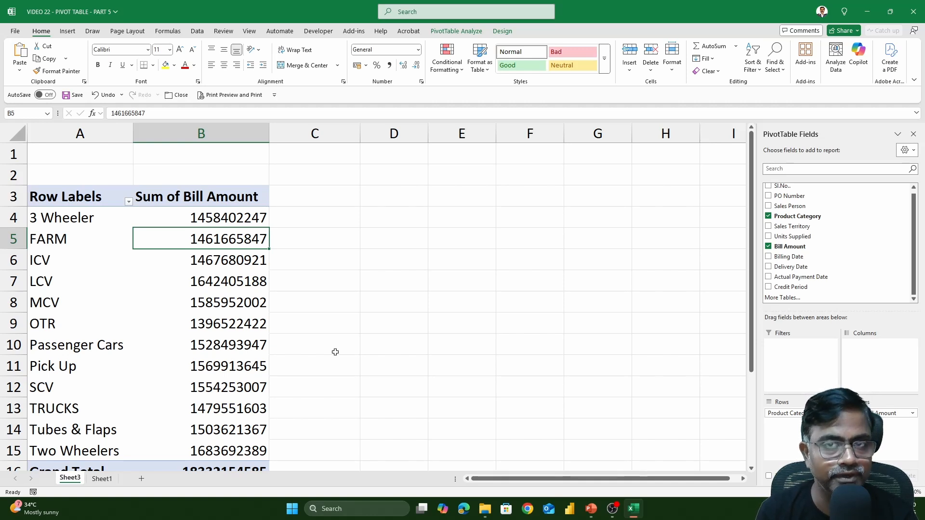
pyautogui.click(211, 264)
pyautogui.click(457, 31)
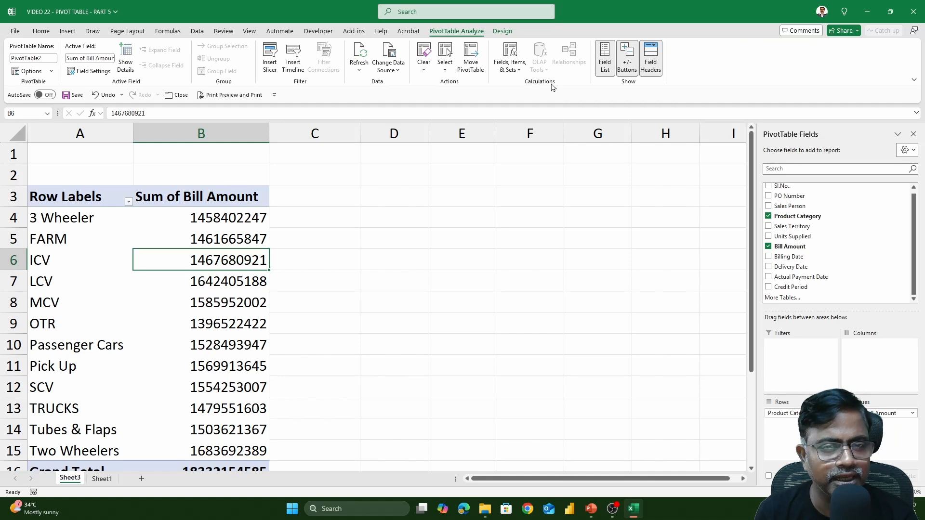
# Create calculated field Discount with formula ='Bill Amount'*10%, adding Sum of Discount to the pivot.
pyautogui.click(515, 70)
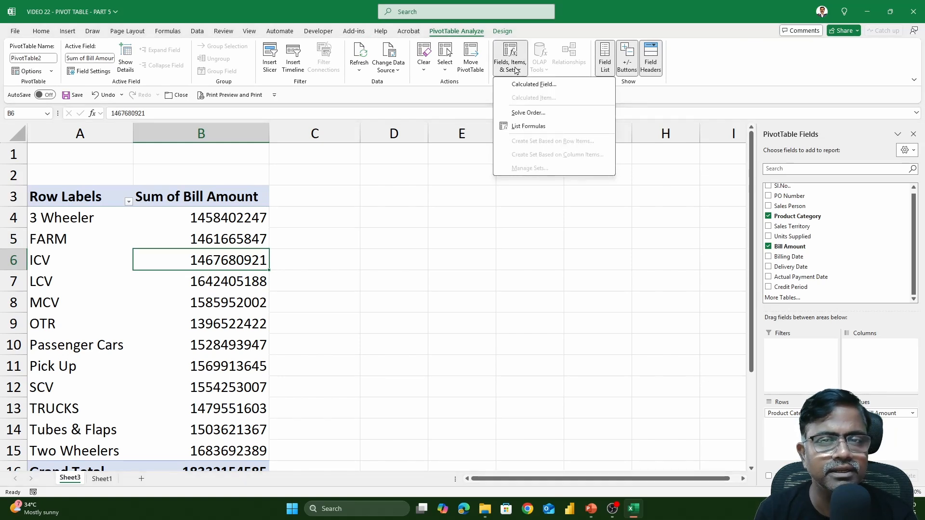
pyautogui.click(530, 84)
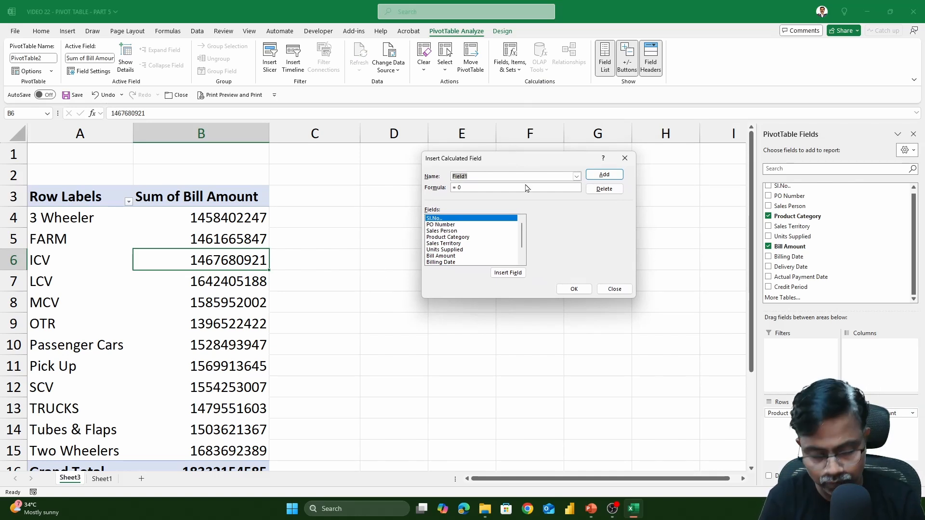
pyautogui.write('Discount')
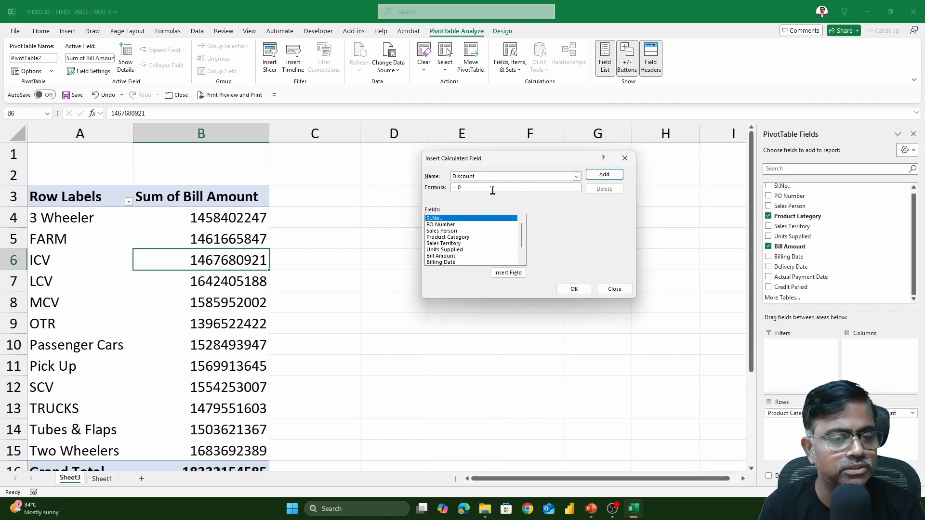
pyautogui.press('BackSpace')
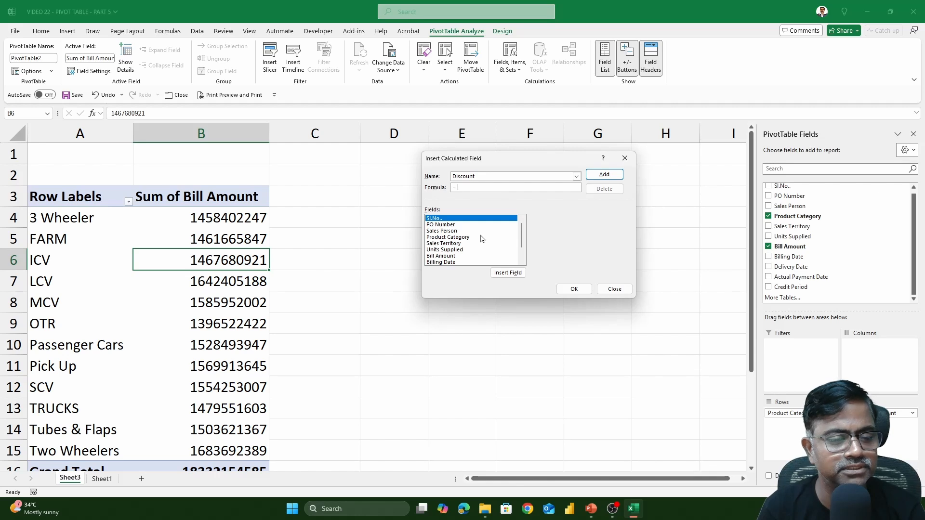
pyautogui.click(444, 256)
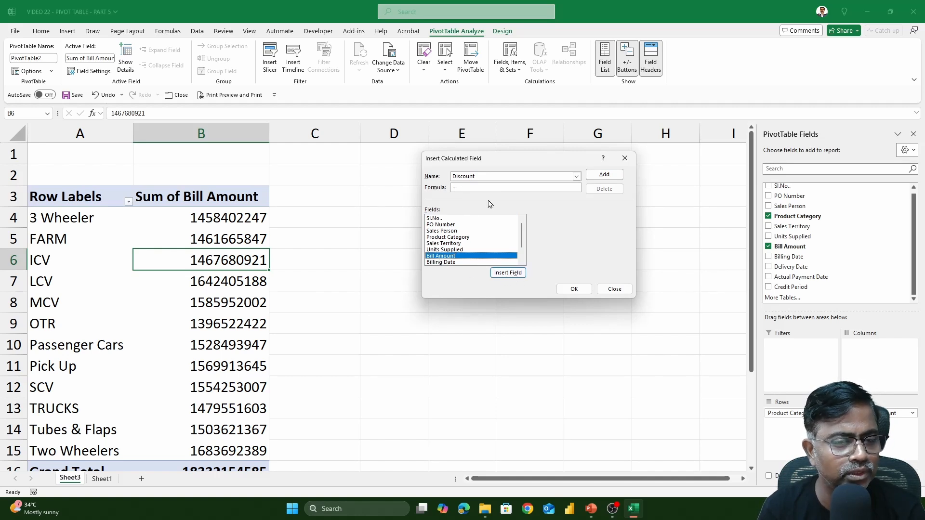
pyautogui.click(508, 272)
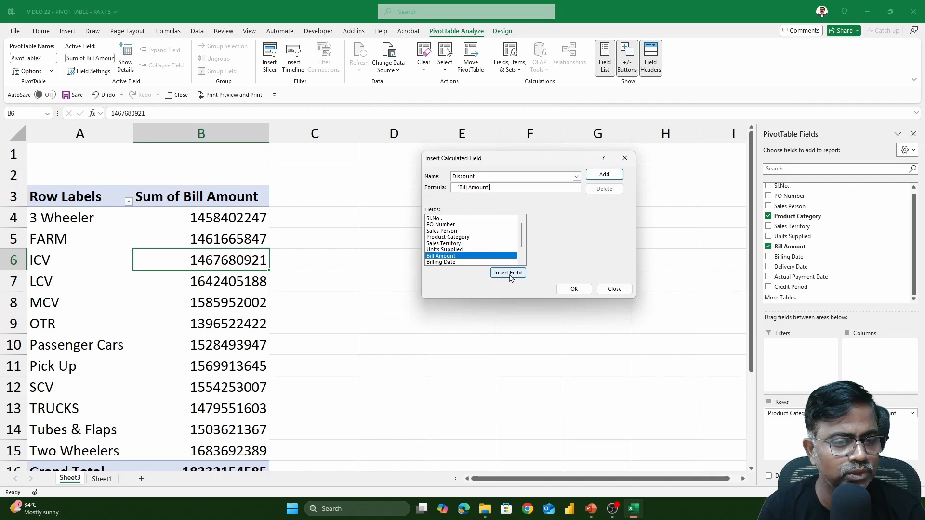
pyautogui.moveTo(491, 191); pyautogui.dragTo(458, 187)
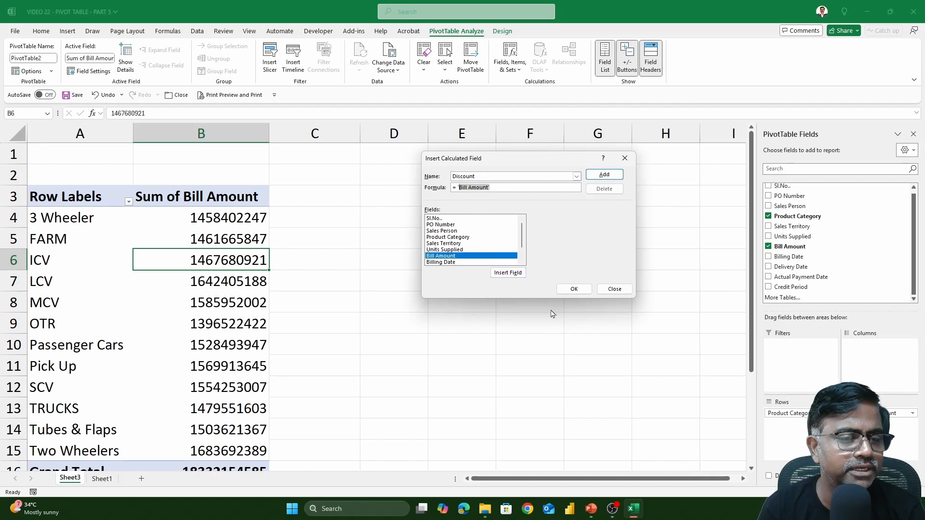
pyautogui.press('BackSpace')
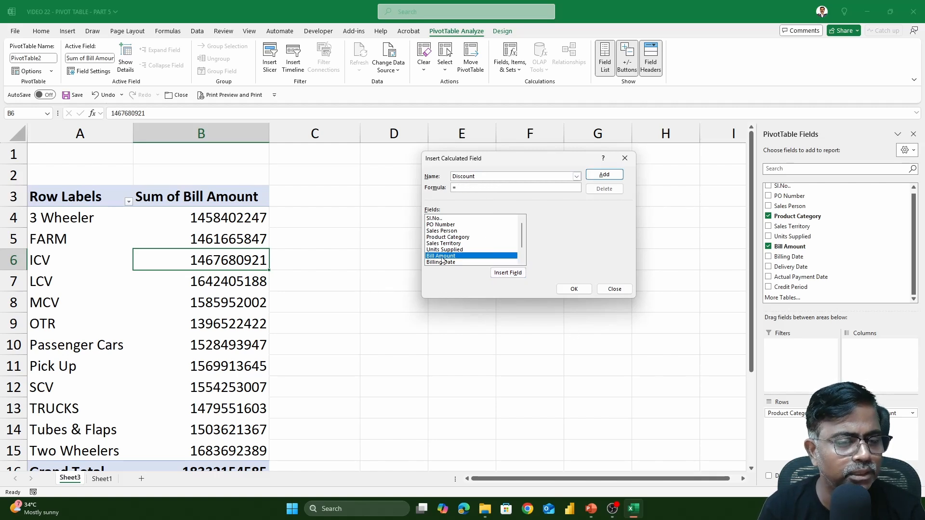
pyautogui.click(507, 273)
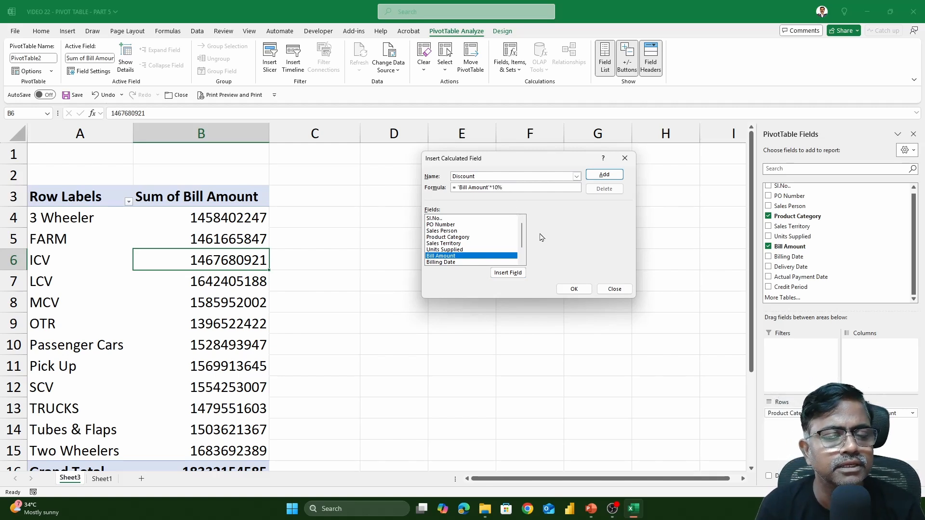
pyautogui.click(585, 292)
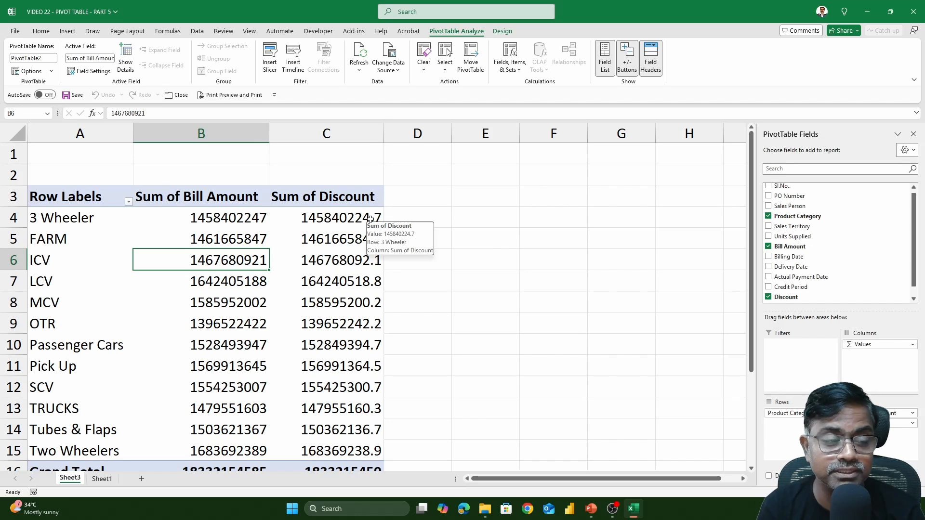
# Create calculated field 'After Duicount' as Bill Amount minus Discount, then select column B.
pyautogui.click(213, 219)
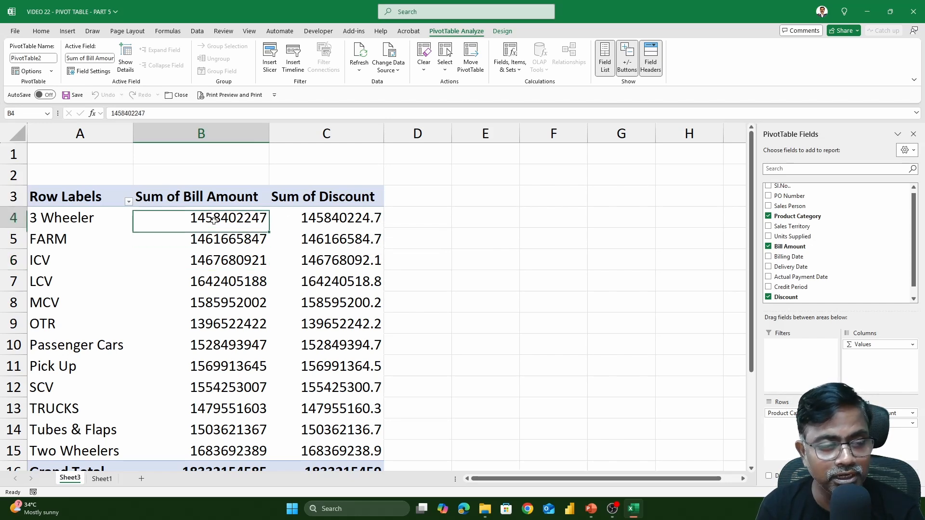
pyautogui.click(345, 220)
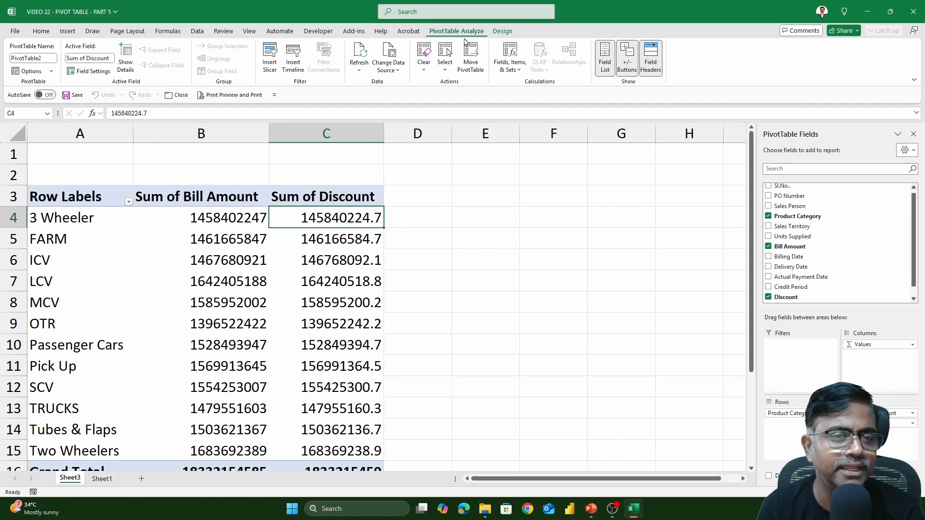
pyautogui.click(512, 70)
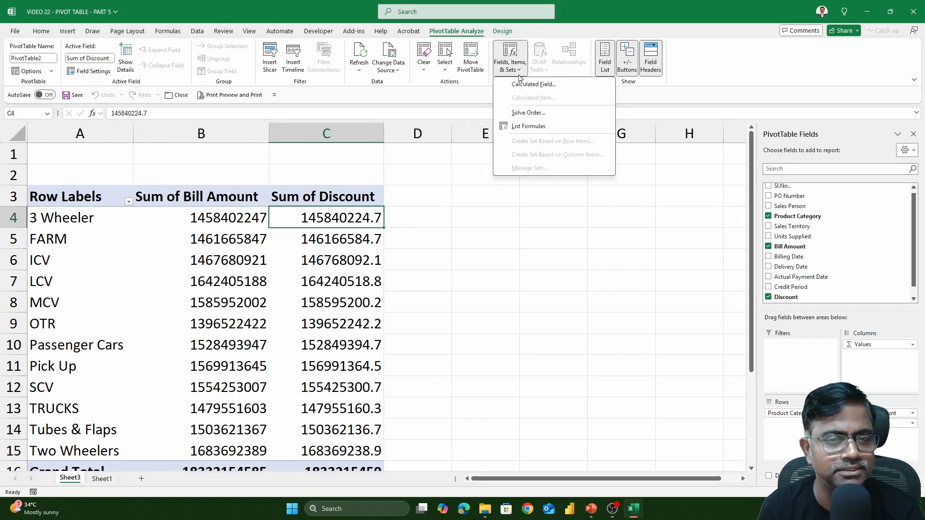
pyautogui.click(525, 85)
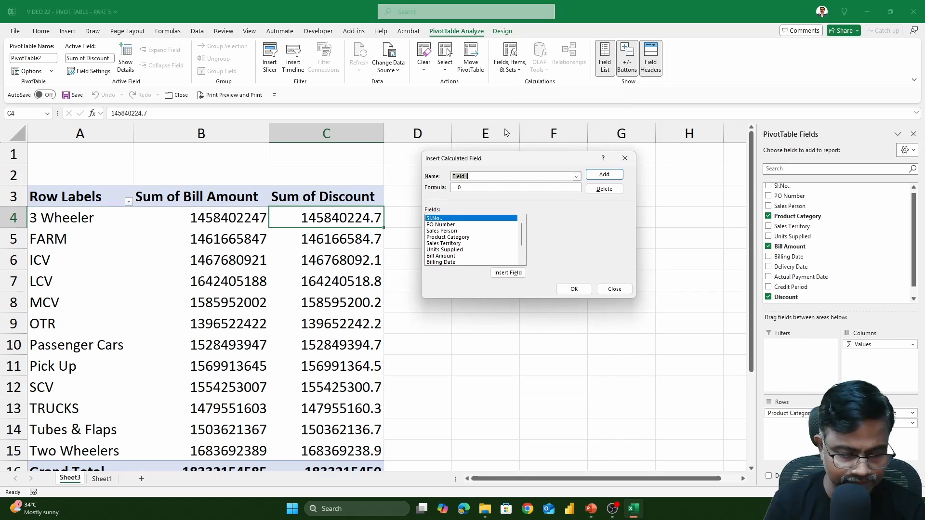
pyautogui.write('After Duic')
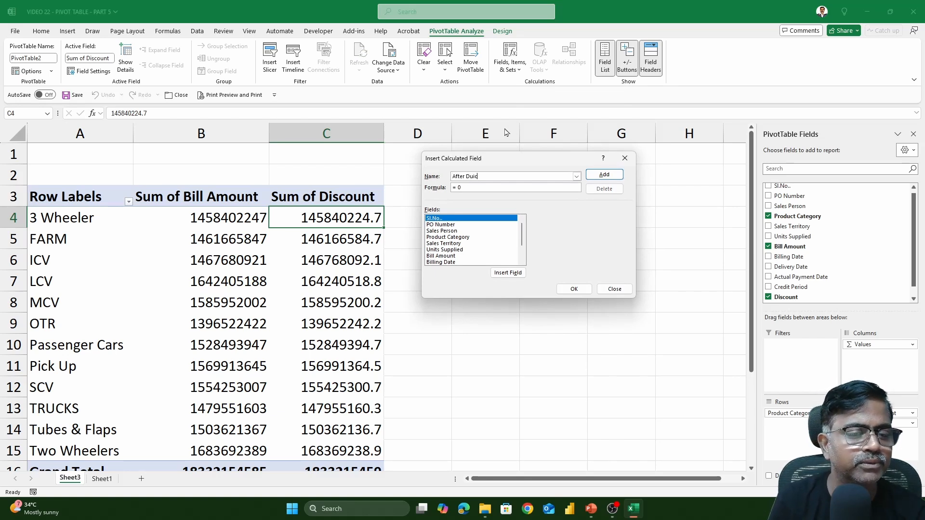
pyautogui.press('BackSpace')
pyautogui.press('BackSpace')
pyautogui.press('BackSpace')
pyautogui.write('iscount')
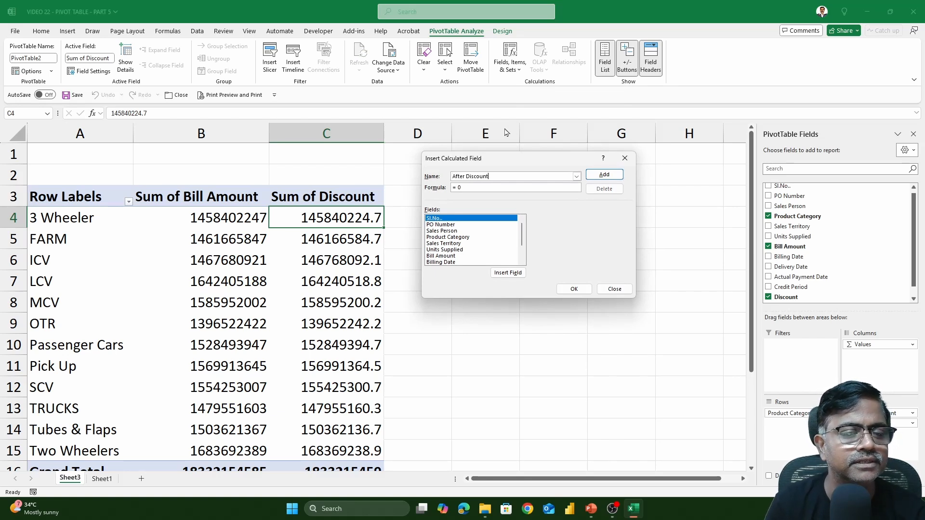
pyautogui.click(473, 187)
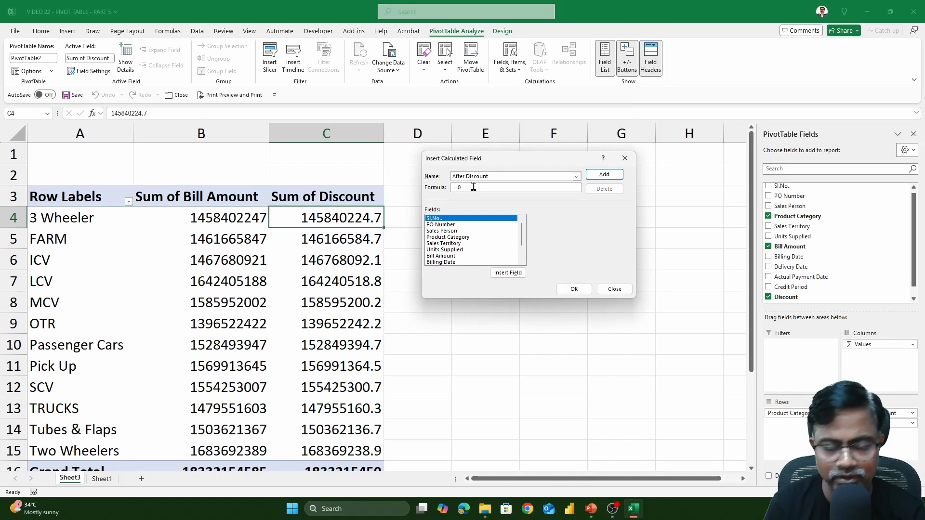
pyautogui.doubleClick(447, 257)
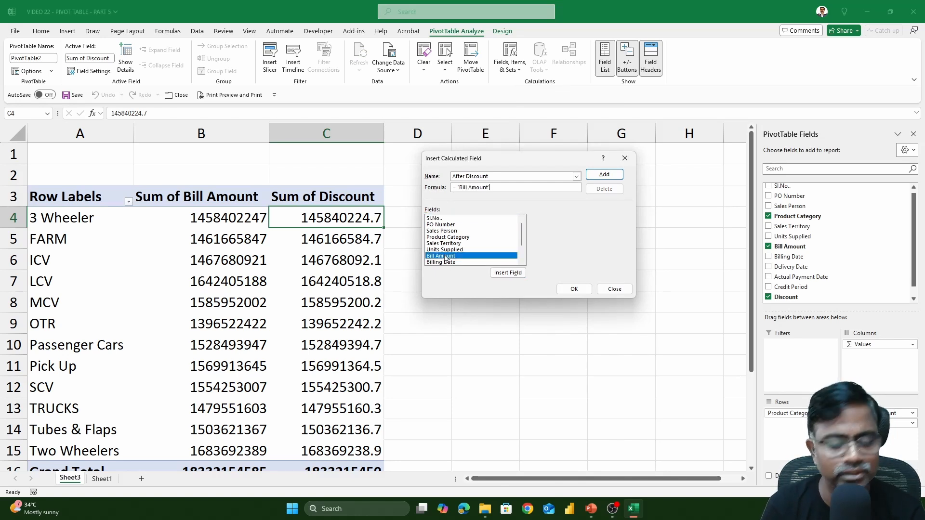
pyautogui.scroll(-2, 448, 260)
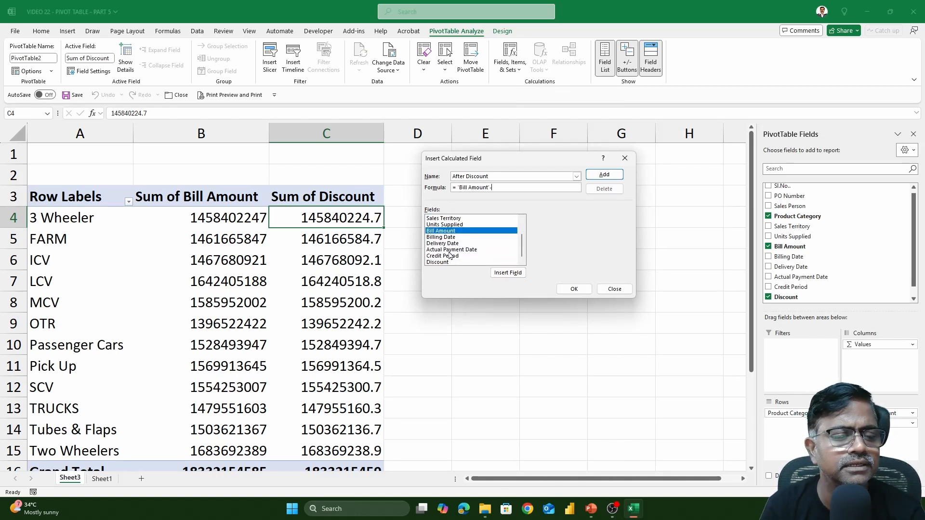
pyautogui.doubleClick(449, 262)
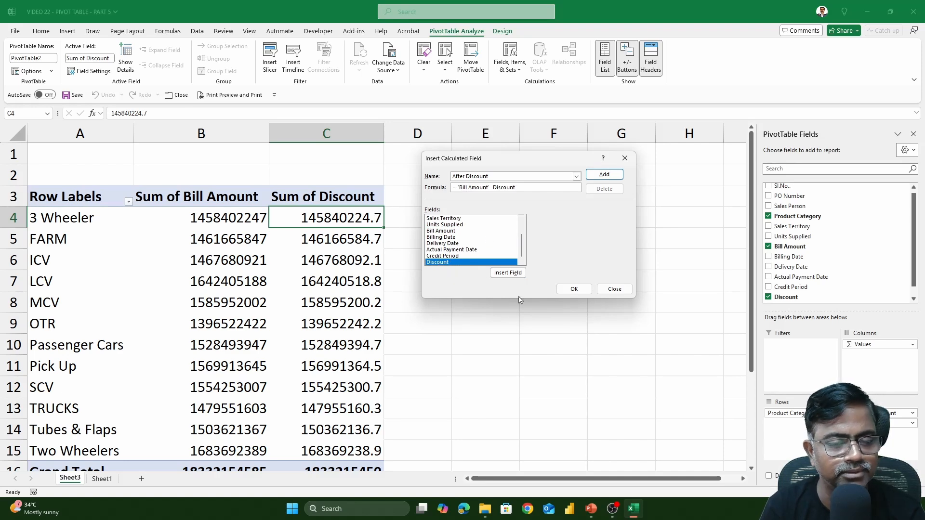
pyautogui.click(572, 289)
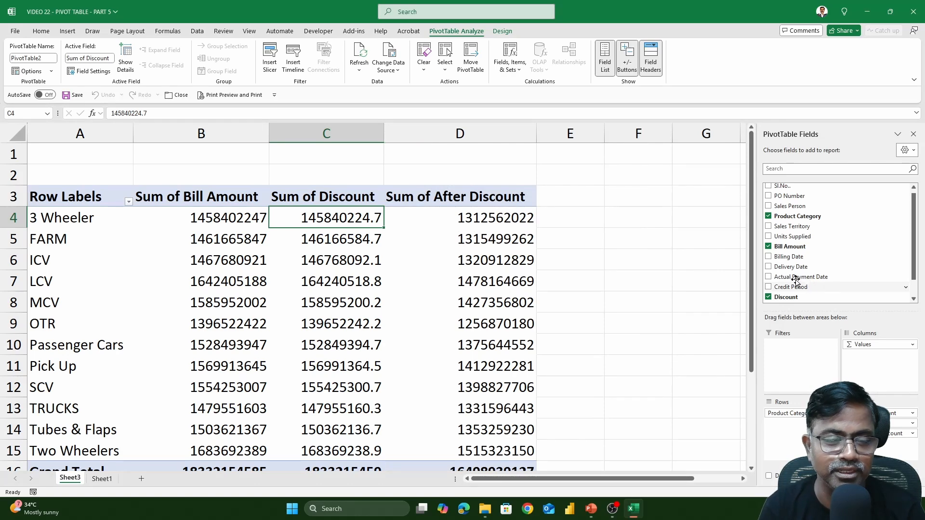
pyautogui.click(221, 133)
# Remove Bill Amount, swap Product Category rows for Sales Territory, then view the Sheet1 source data.
pyautogui.click(222, 222)
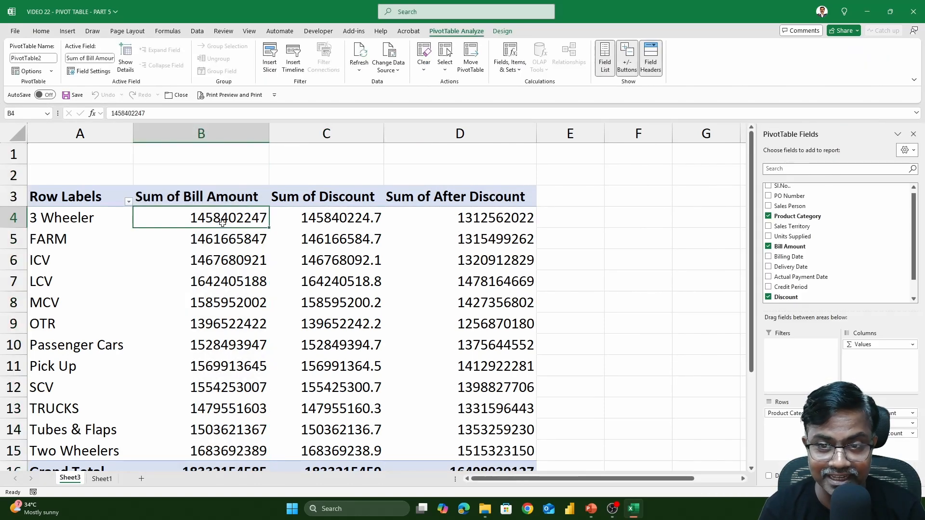
pyautogui.click(768, 246)
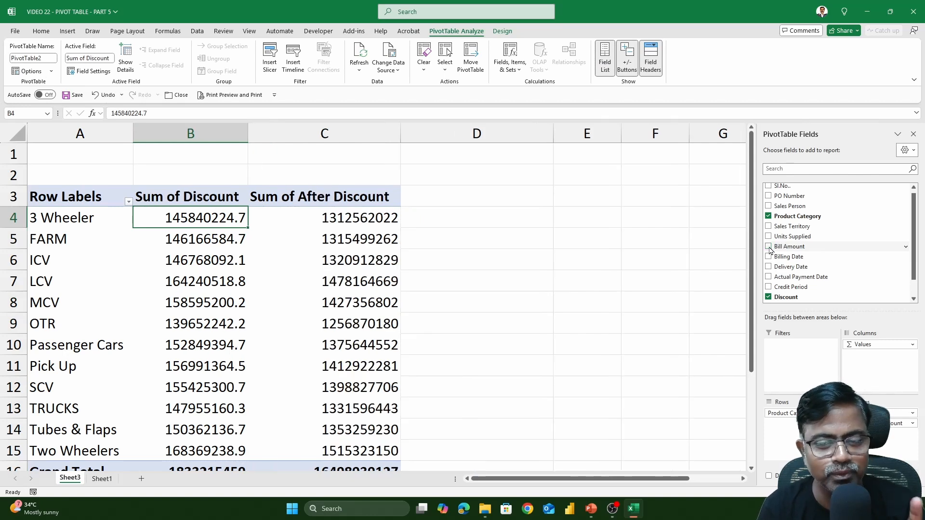
pyautogui.scroll(-2, 836, 273)
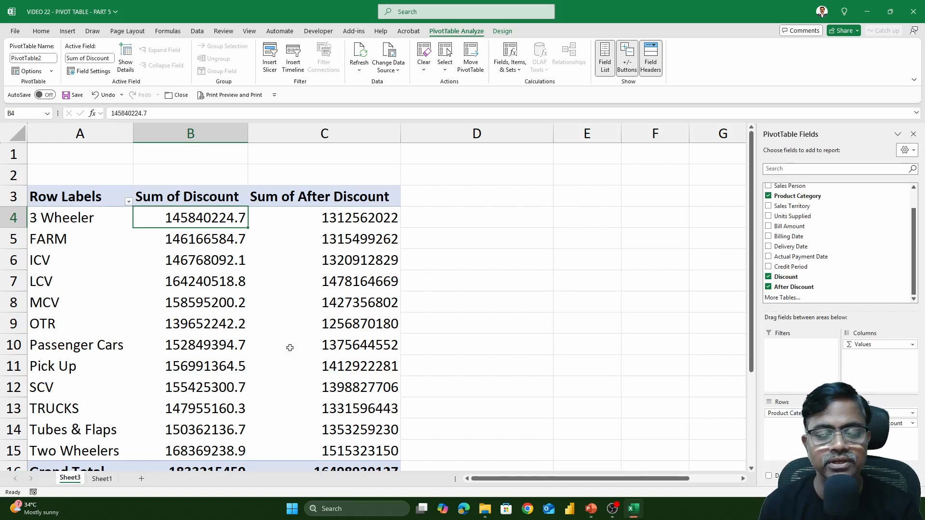
pyautogui.click(768, 197)
pyautogui.click(768, 207)
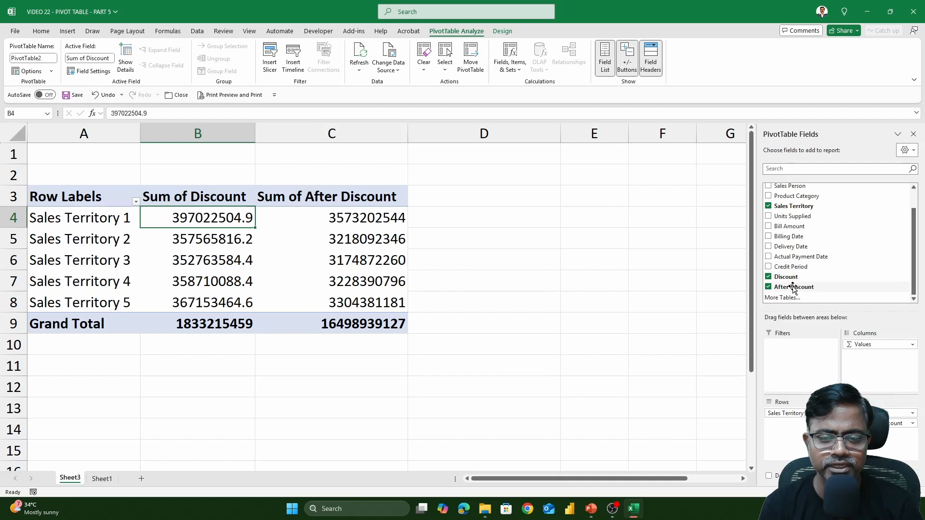
pyautogui.click(102, 478)
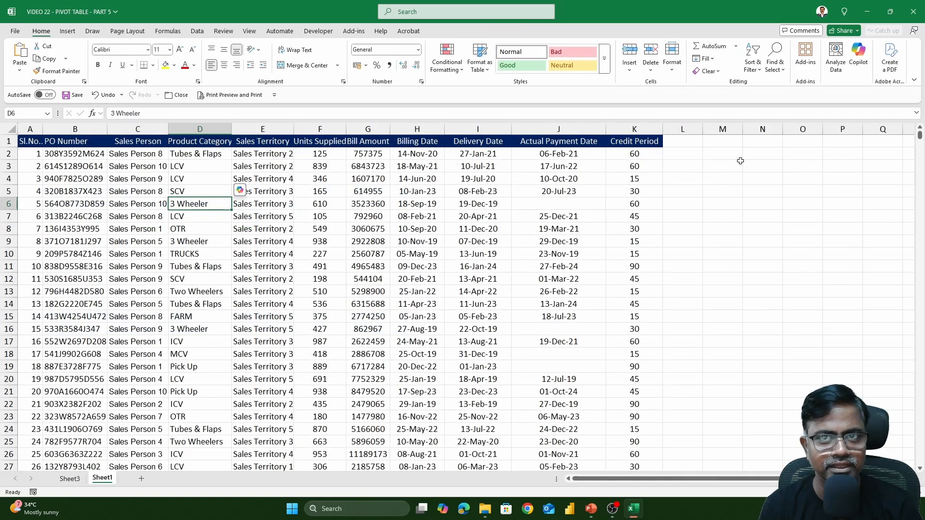
pyautogui.click(73, 479)
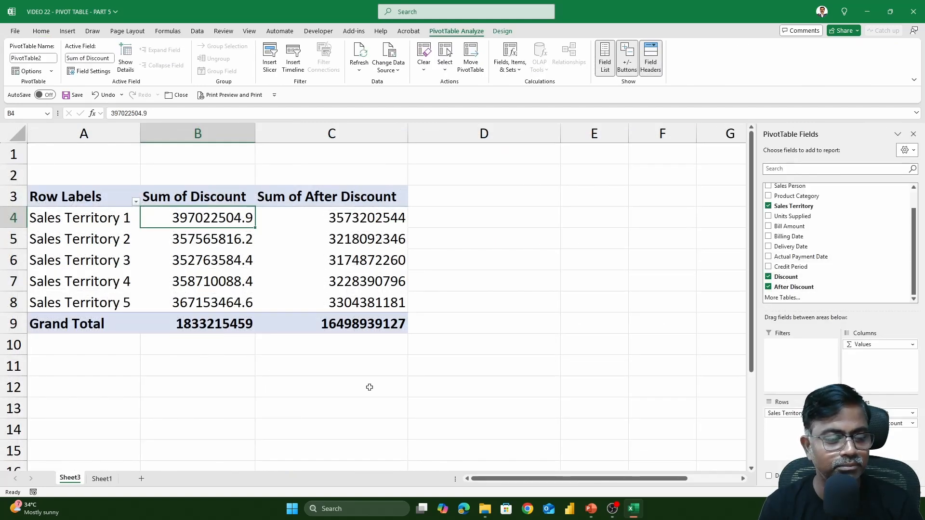
pyautogui.click(101, 479)
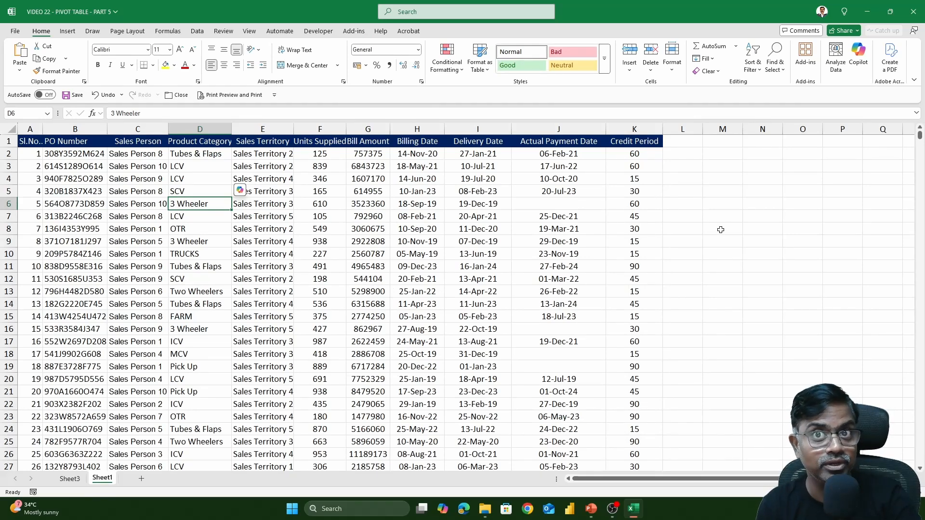
pyautogui.click(70, 478)
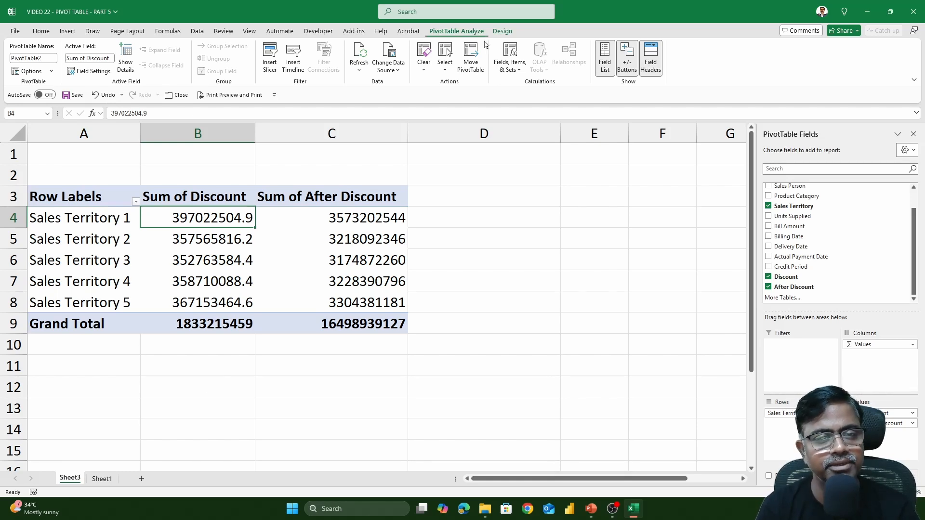
pyautogui.click(514, 69)
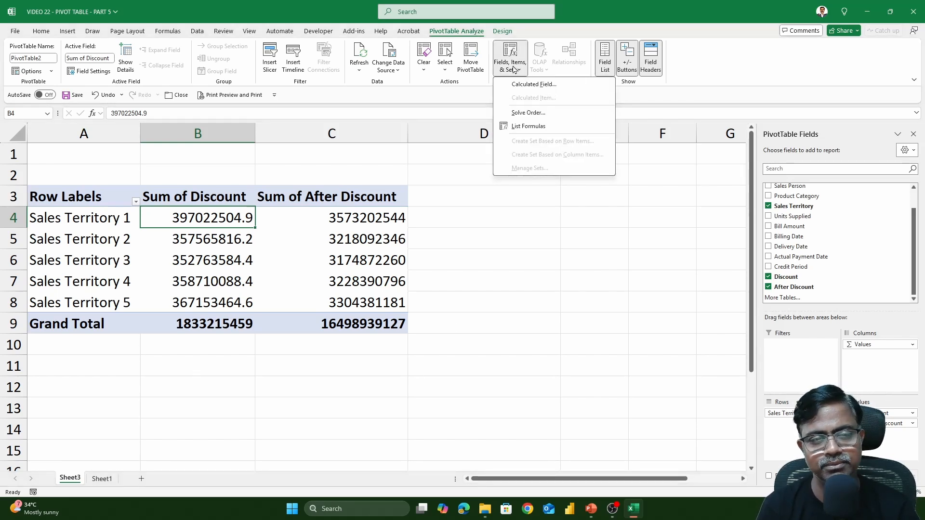
pyautogui.click(528, 84)
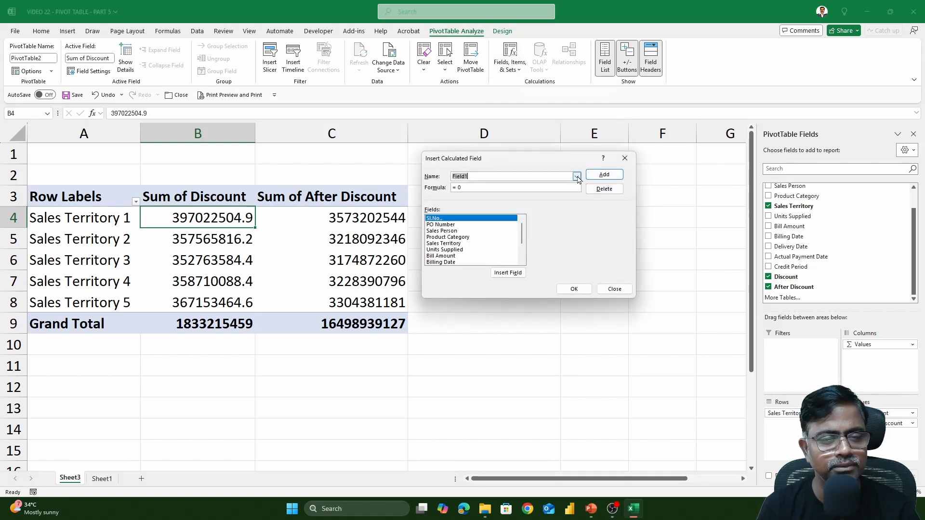
pyautogui.click(577, 177)
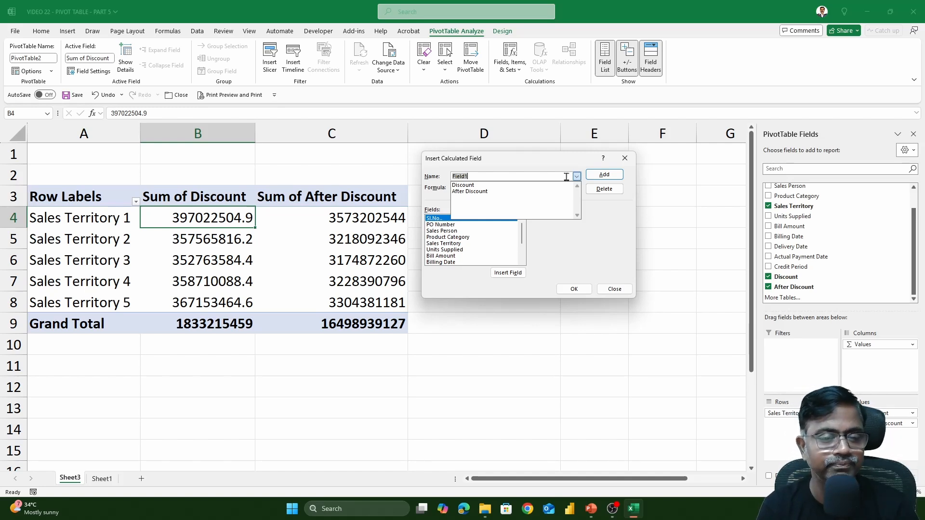
pyautogui.click(518, 186)
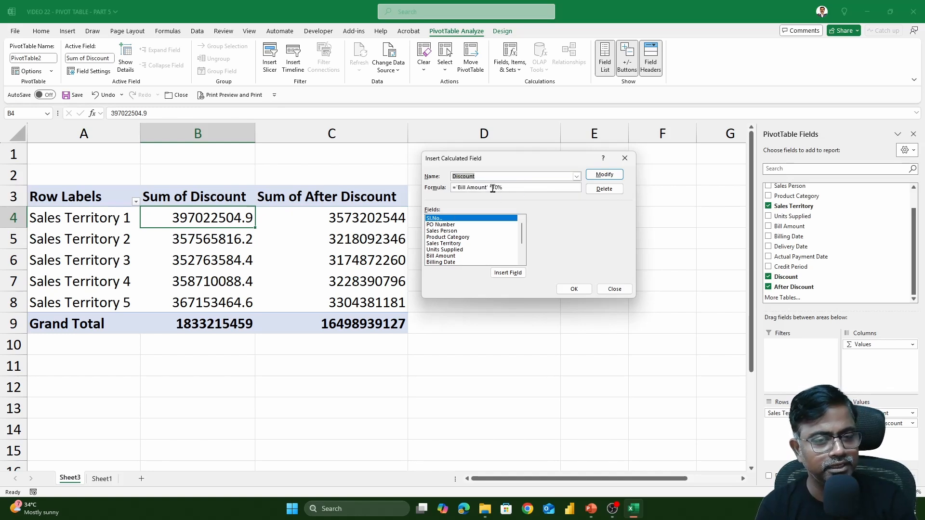
pyautogui.click(576, 177)
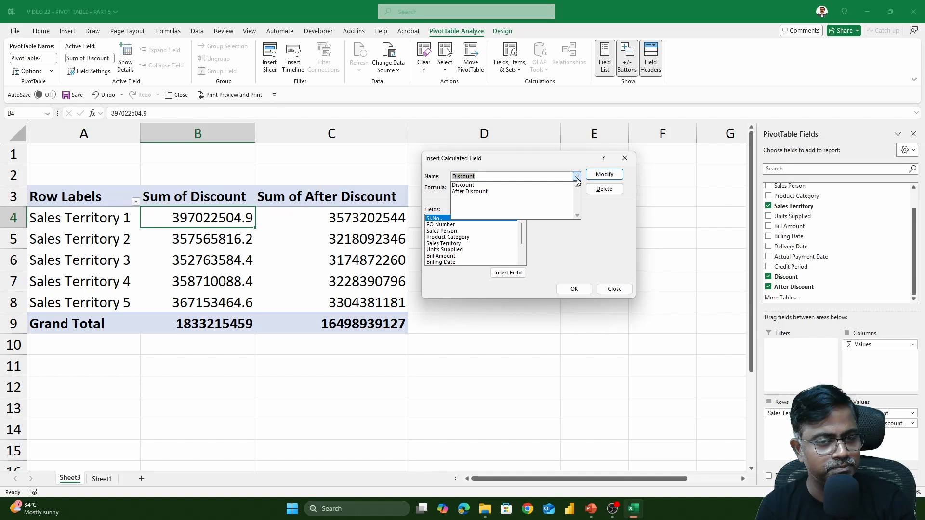
pyautogui.click(516, 192)
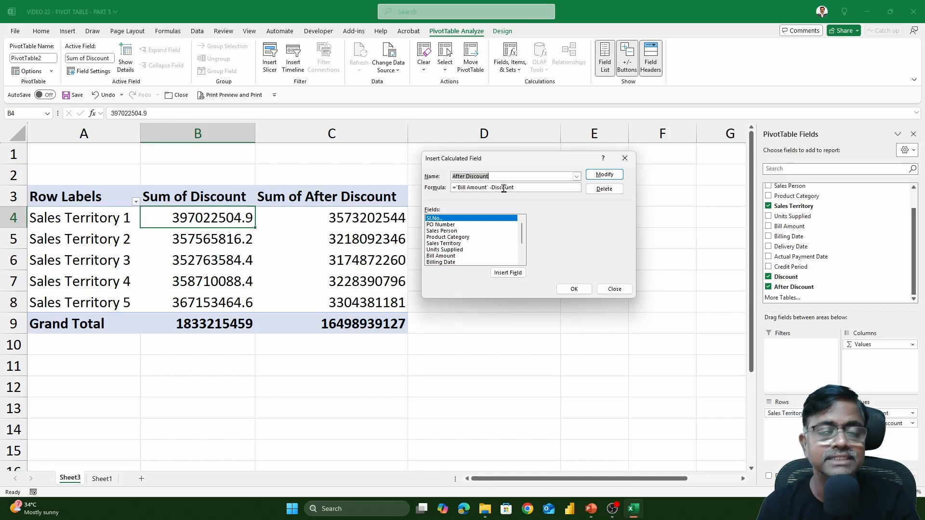
pyautogui.press('Escape')
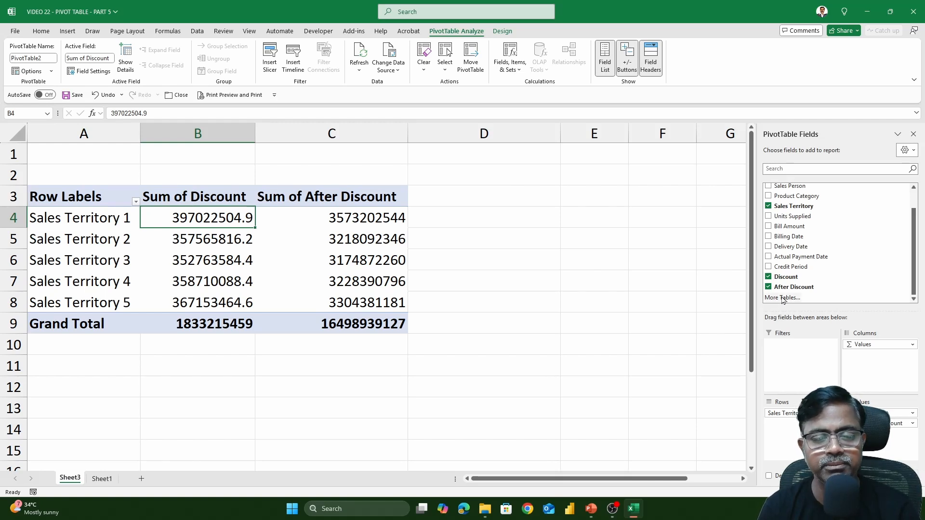
# Untick Discount and After Discount from the pivot values.
pyautogui.click(766, 276)
pyautogui.click(767, 287)
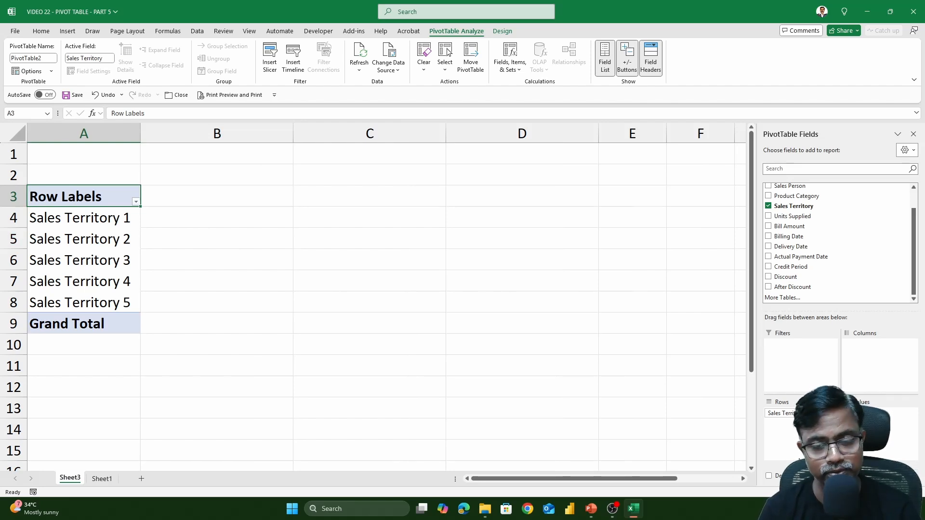
pyautogui.scroll(1, 803, 251)
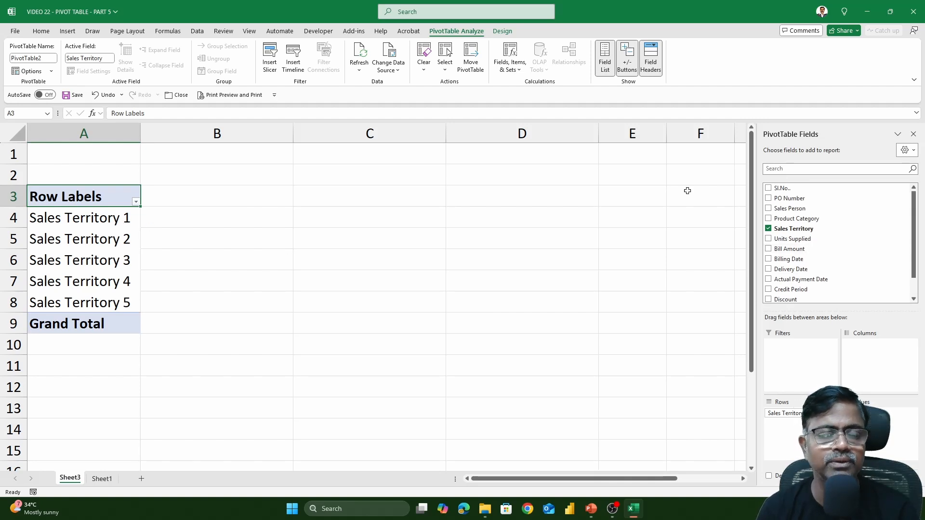
# Delete the Discount and After Discount calculated fields and add Bill Amount back as the value.
pyautogui.click(515, 71)
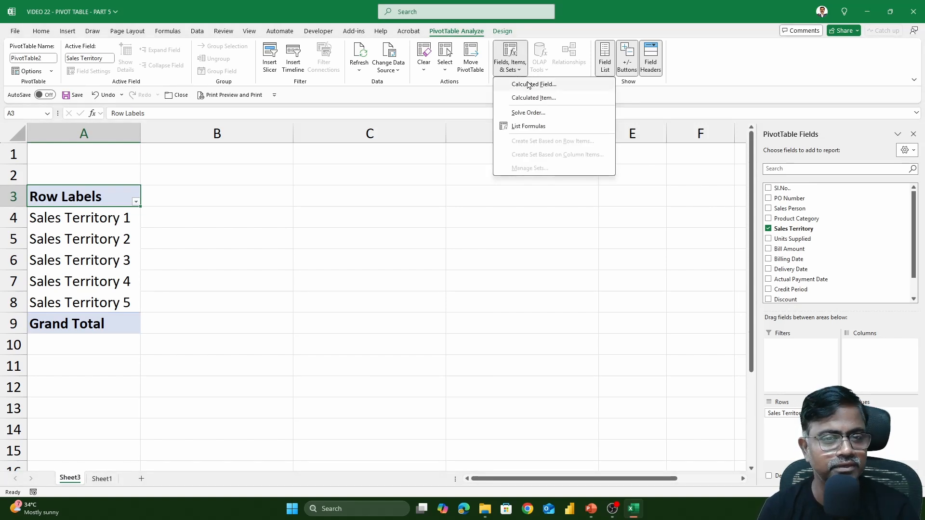
pyautogui.click(528, 85)
pyautogui.click(577, 177)
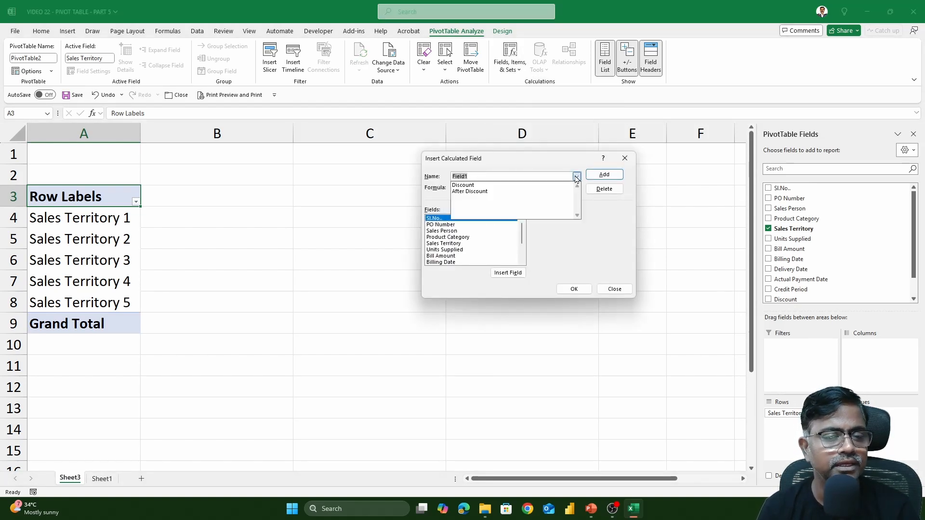
pyautogui.click(482, 185)
pyautogui.click(608, 191)
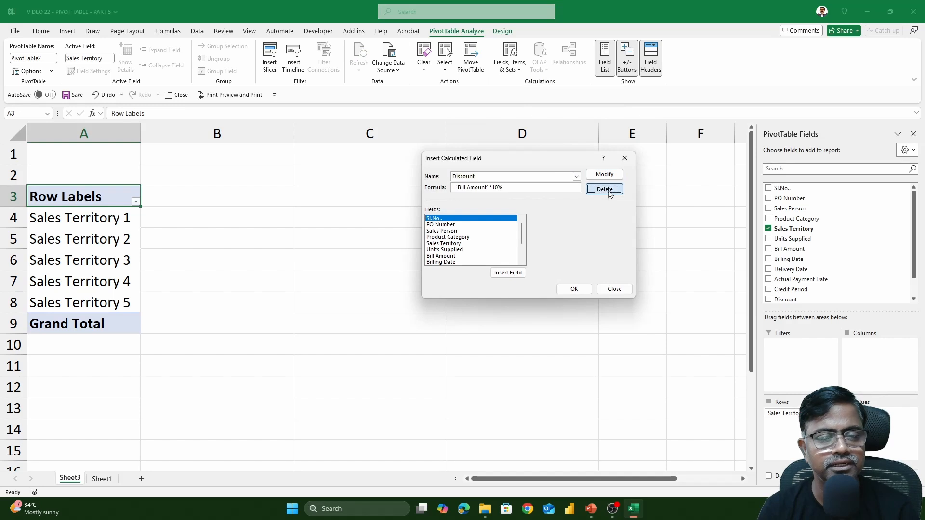
pyautogui.click(577, 176)
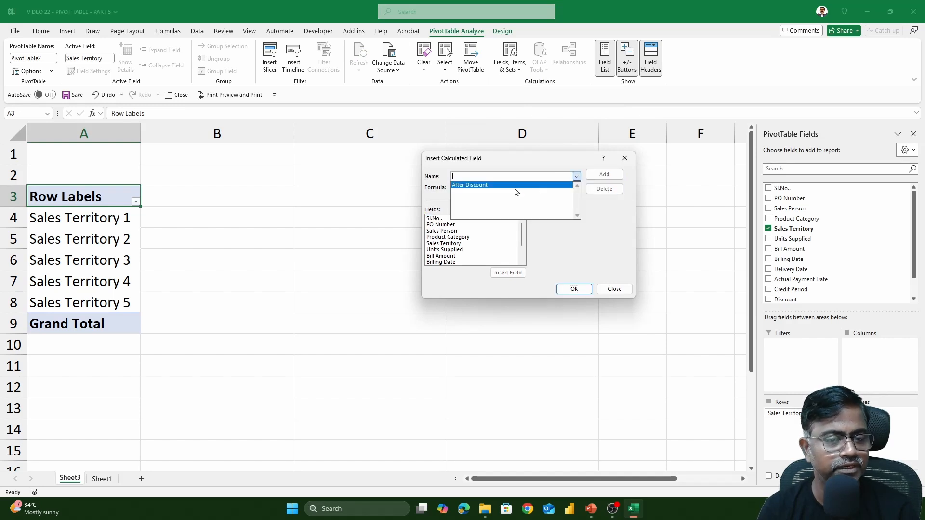
pyautogui.click(482, 185)
pyautogui.click(604, 188)
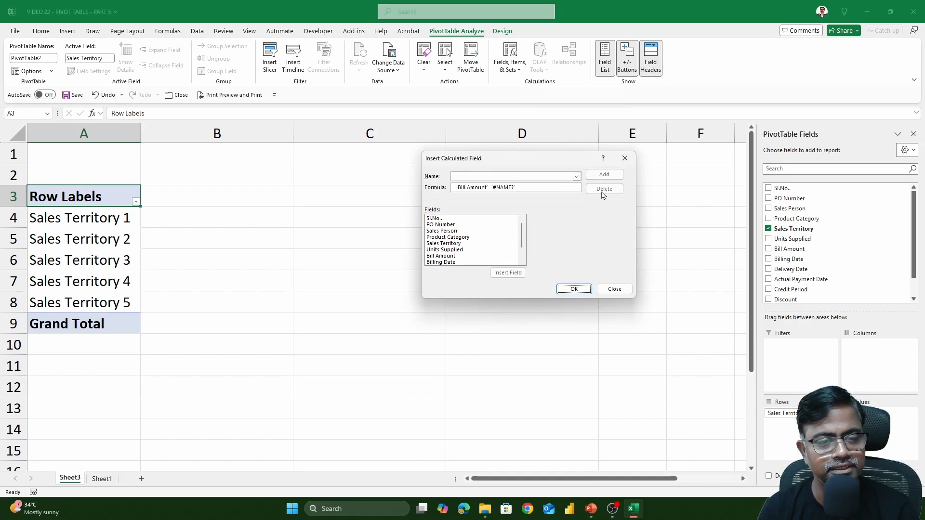
pyautogui.click(574, 289)
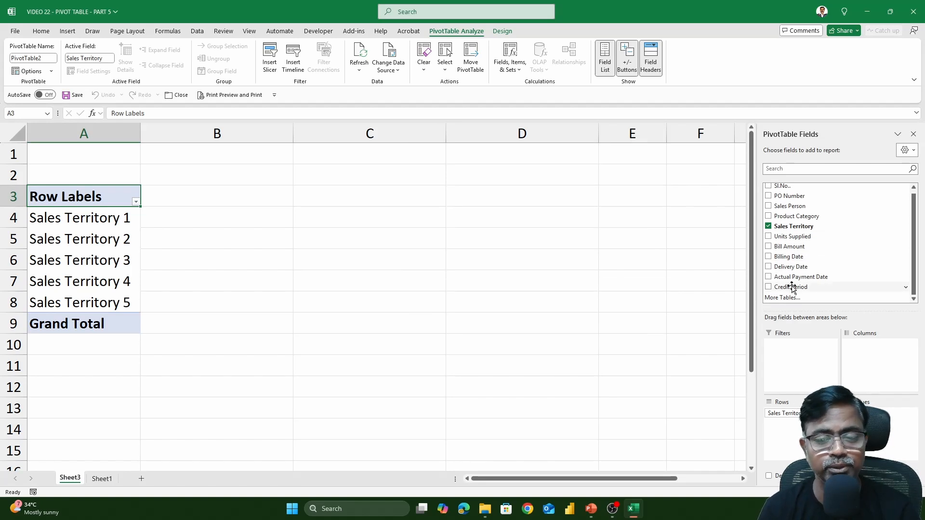
pyautogui.click(768, 246)
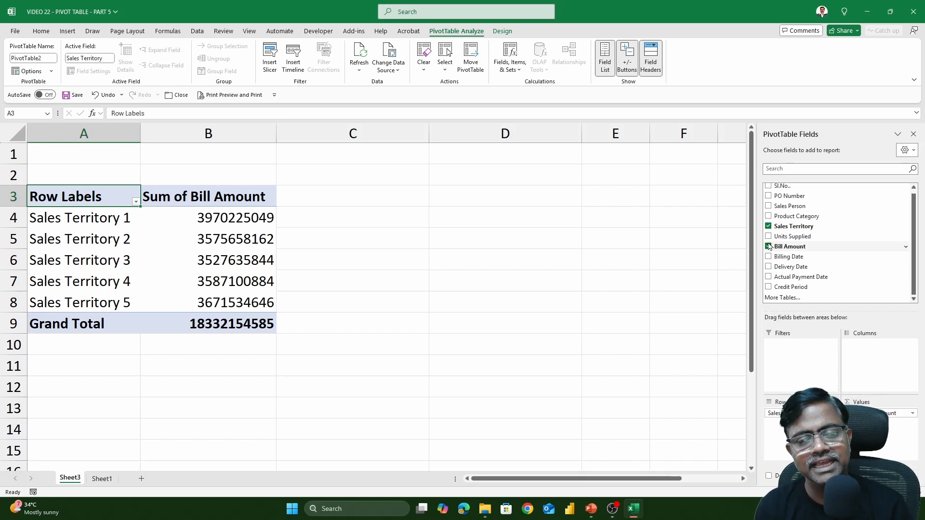
pyautogui.click(768, 226)
pyautogui.click(768, 216)
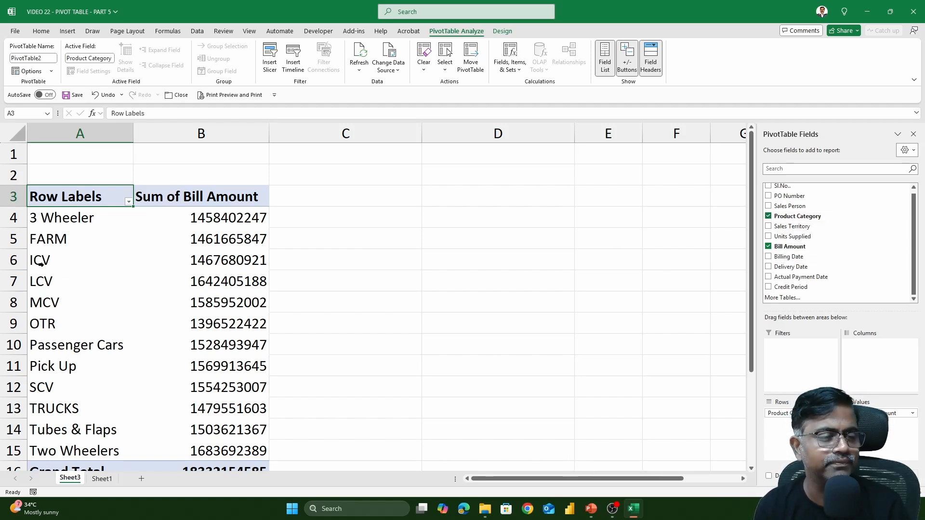
pyautogui.moveTo(65, 263); pyautogui.dragTo(67, 297)
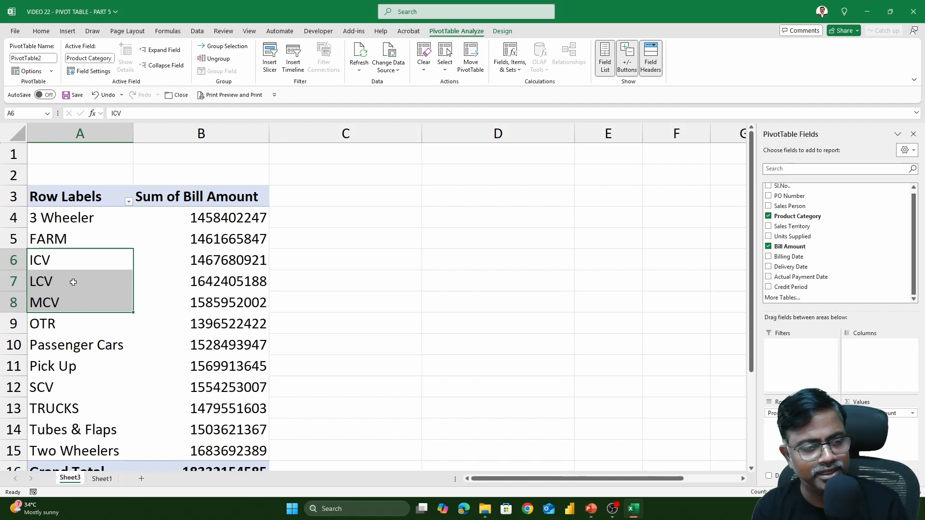
pyautogui.moveTo(72, 262); pyautogui.dragTo(74, 296)
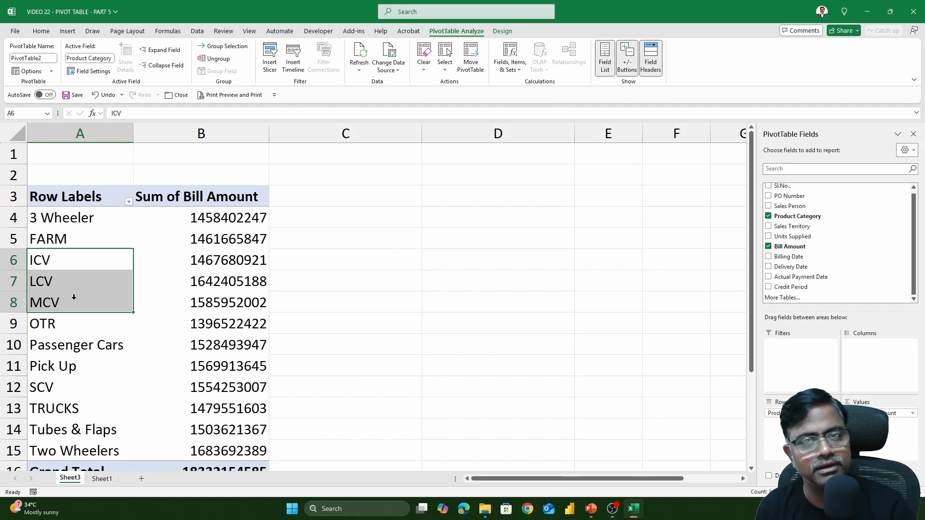
pyautogui.moveTo(79, 268); pyautogui.dragTo(94, 293)
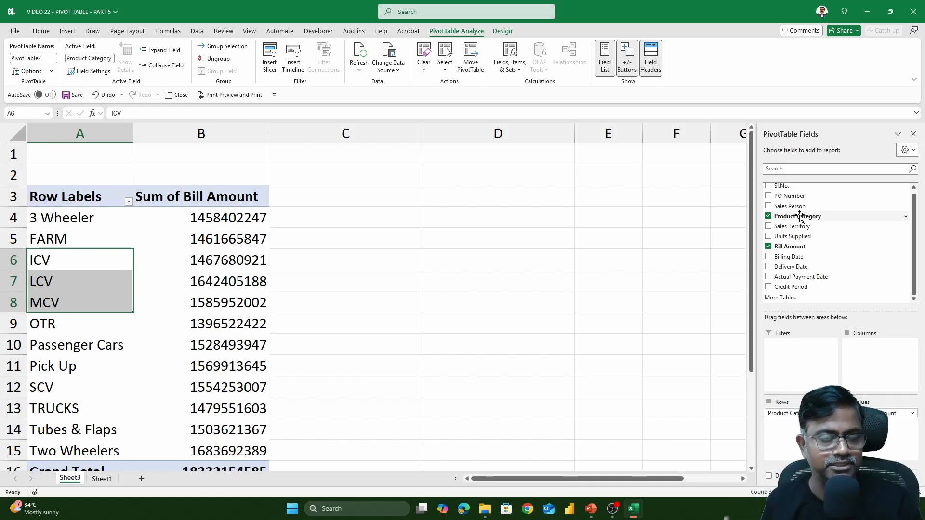
pyautogui.click(95, 264)
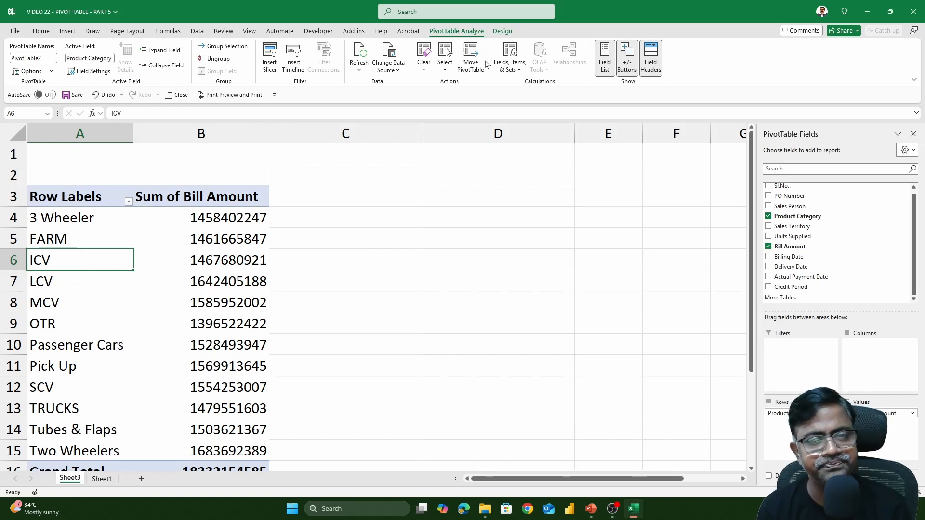
pyautogui.click(506, 70)
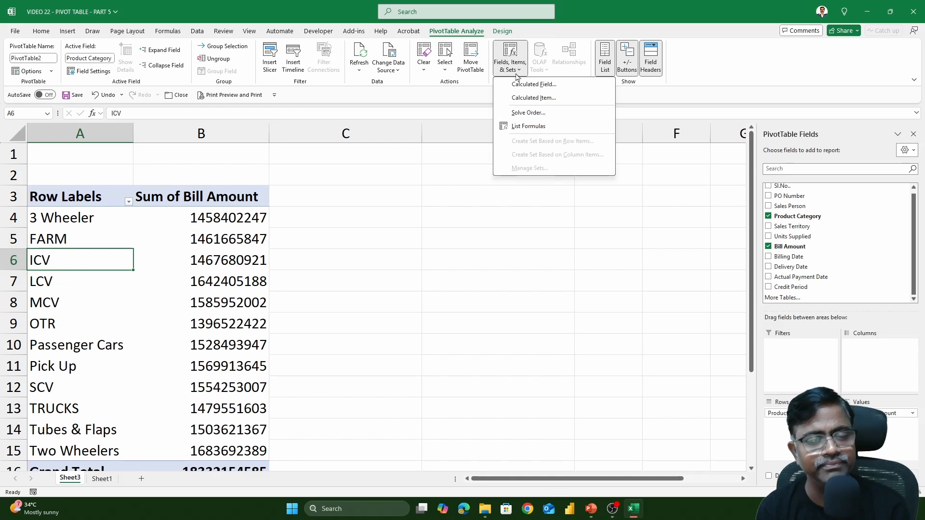
pyautogui.click(534, 98)
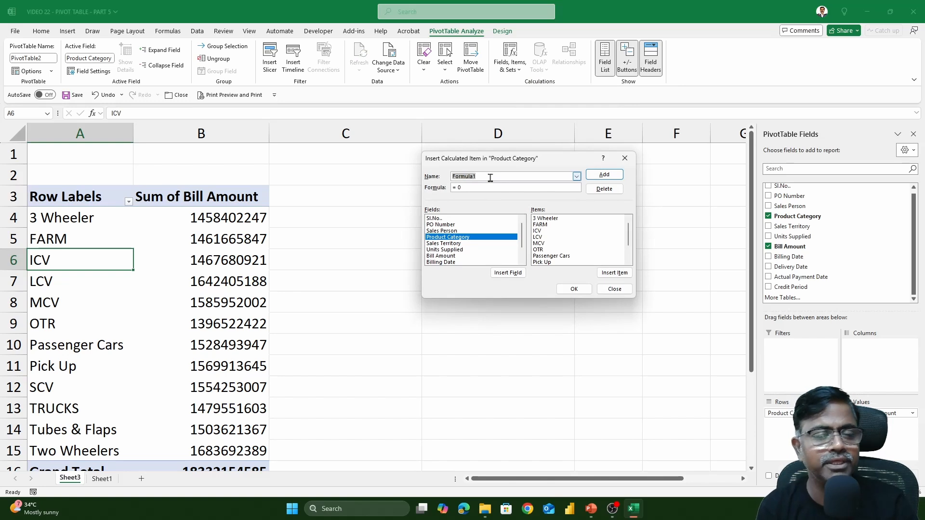
pyautogui.write('Primary')
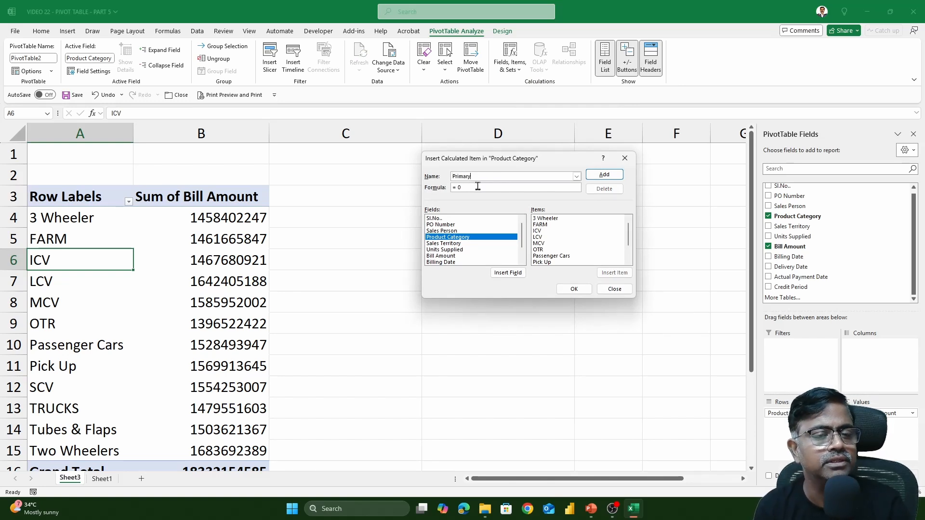
pyautogui.click(477, 186)
pyautogui.press('BackSpace')
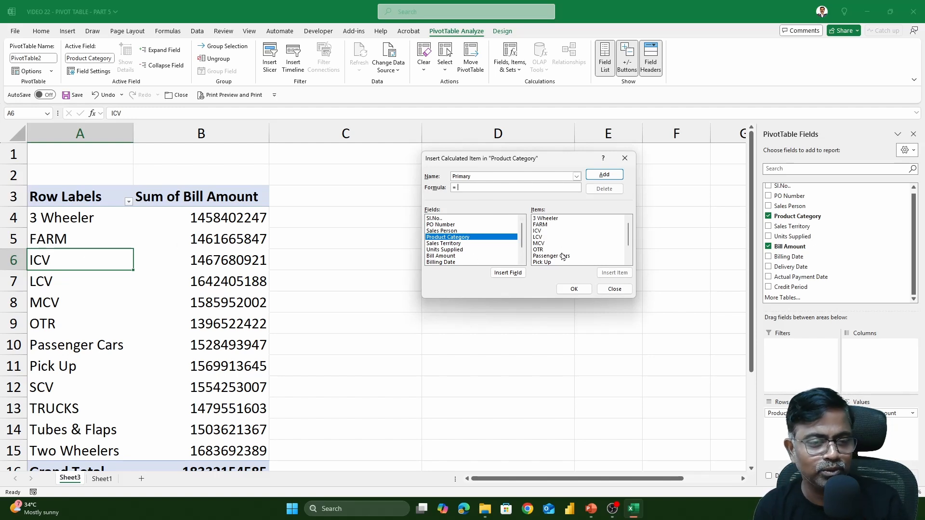
pyautogui.doubleClick(550, 232)
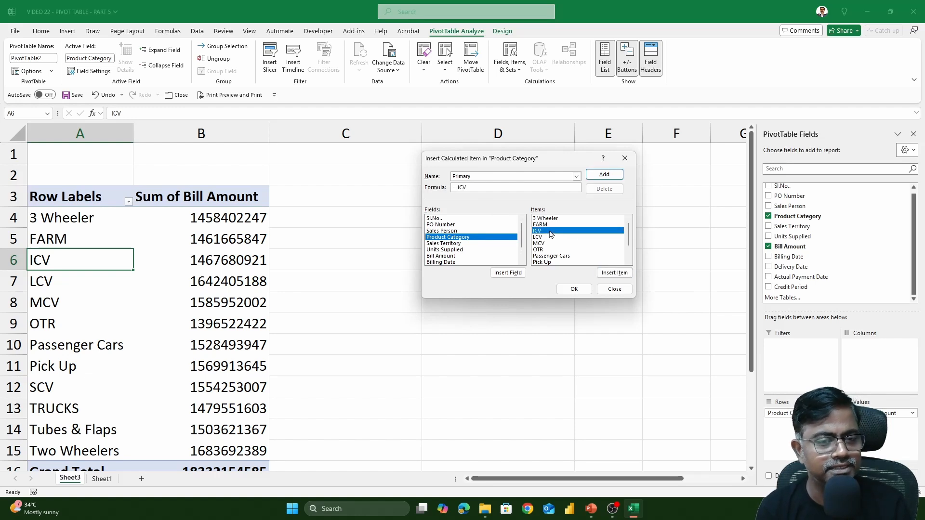
pyautogui.write('+')
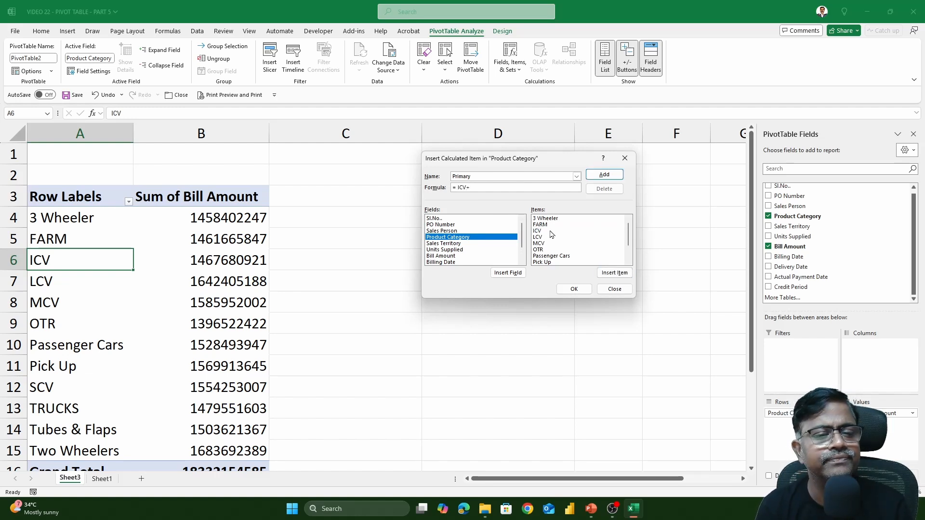
pyautogui.click(537, 237)
pyautogui.doubleClick(537, 237)
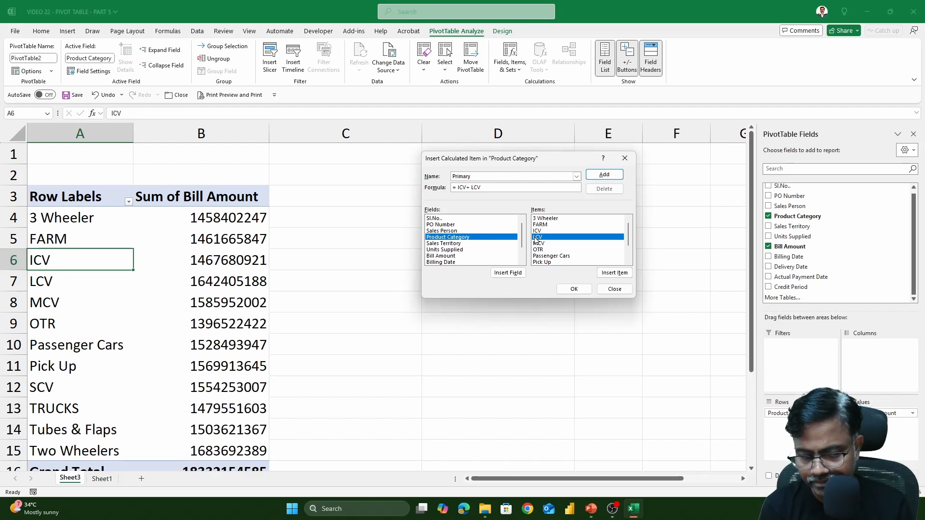
pyautogui.write('+')
pyautogui.doubleClick(543, 244)
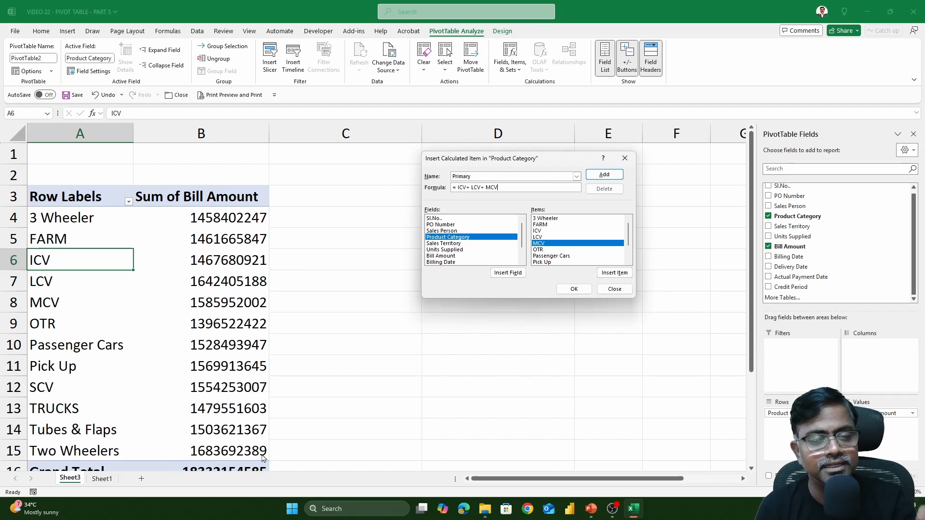
pyautogui.click(574, 289)
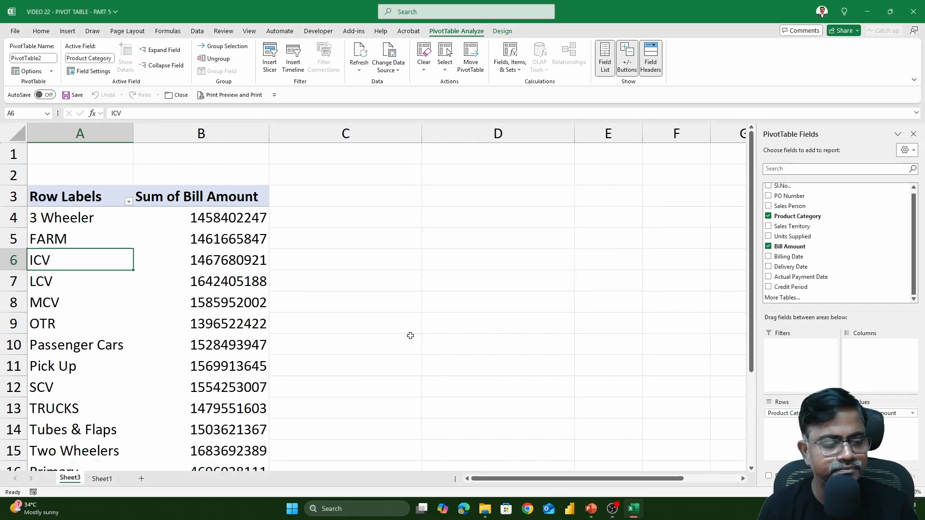
pyautogui.scroll(-1, 391, 340)
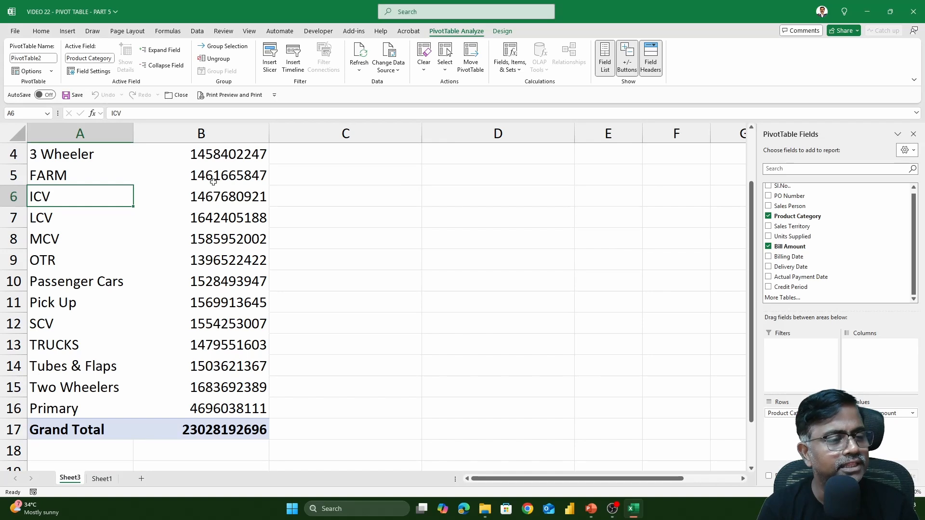
pyautogui.moveTo(225, 193); pyautogui.dragTo(225, 241)
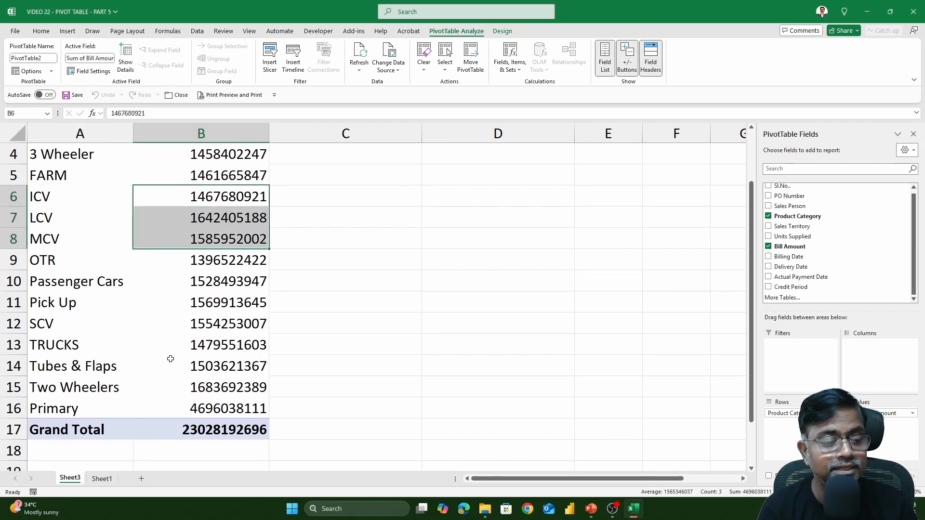
pyautogui.moveTo(222, 198); pyautogui.dragTo(230, 232)
pyautogui.click(214, 408)
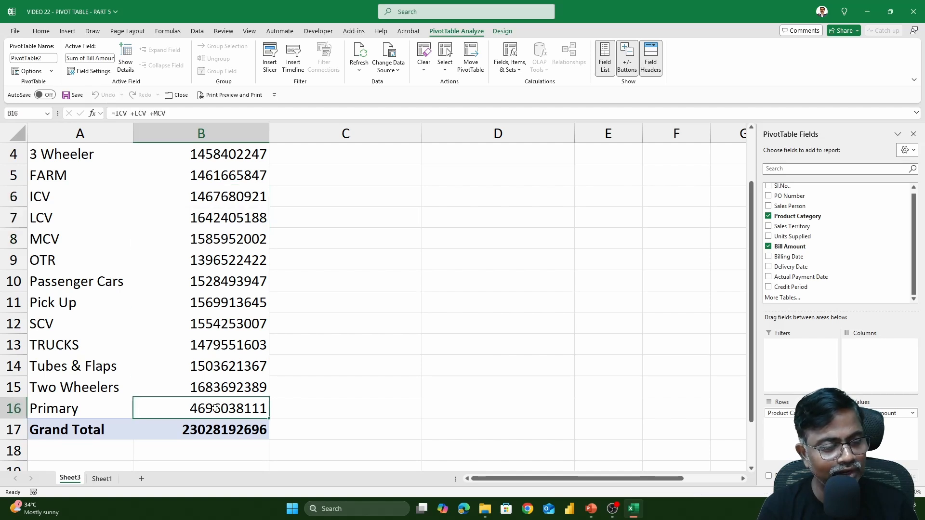
pyautogui.click(209, 428)
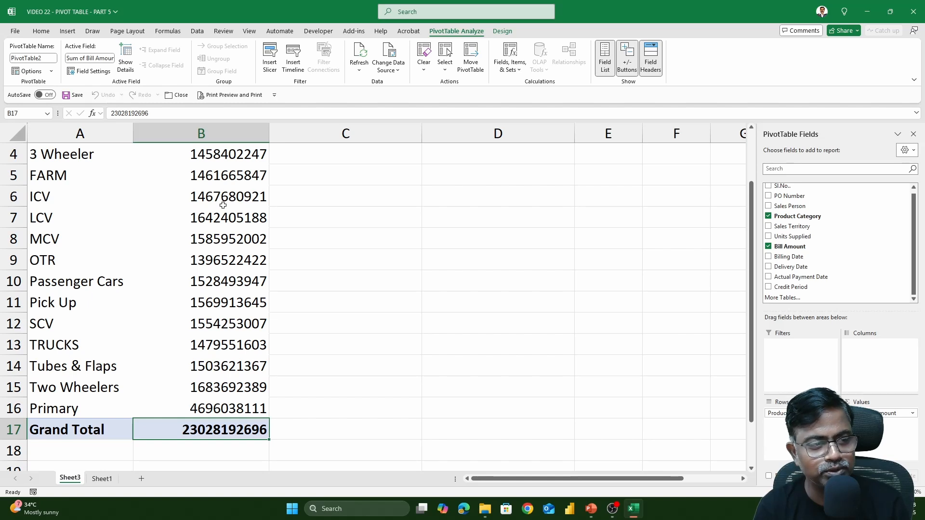
pyautogui.moveTo(224, 195); pyautogui.dragTo(228, 241)
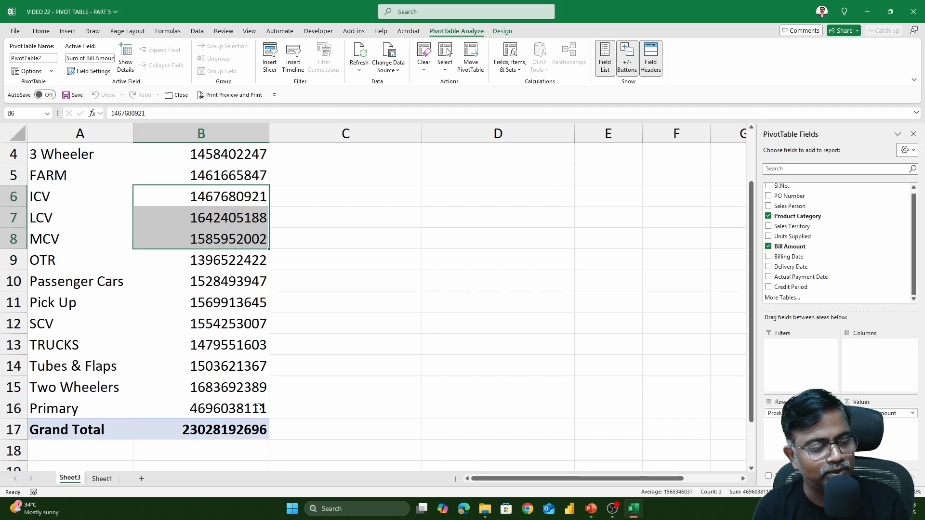
pyautogui.moveTo(209, 199); pyautogui.dragTo(213, 241)
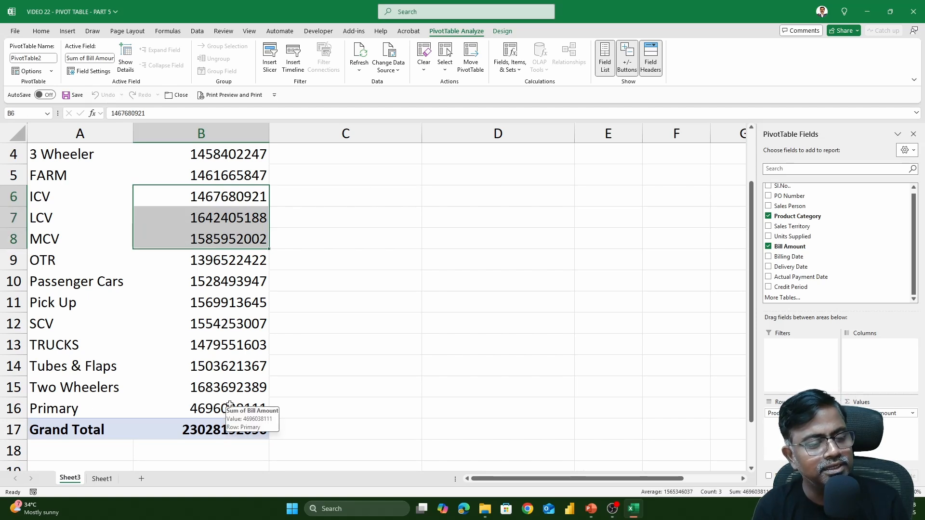
pyautogui.click(229, 404)
pyautogui.moveTo(226, 237); pyautogui.dragTo(226, 155)
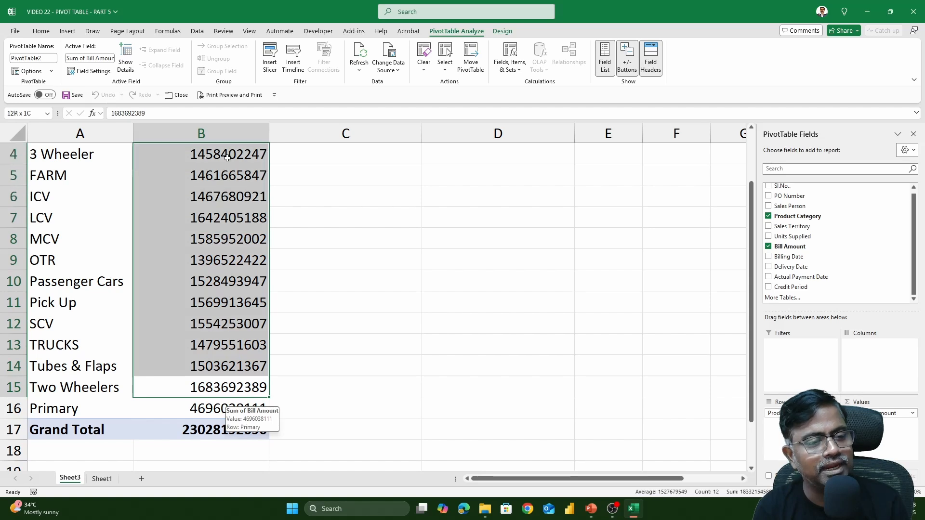
pyautogui.click(207, 434)
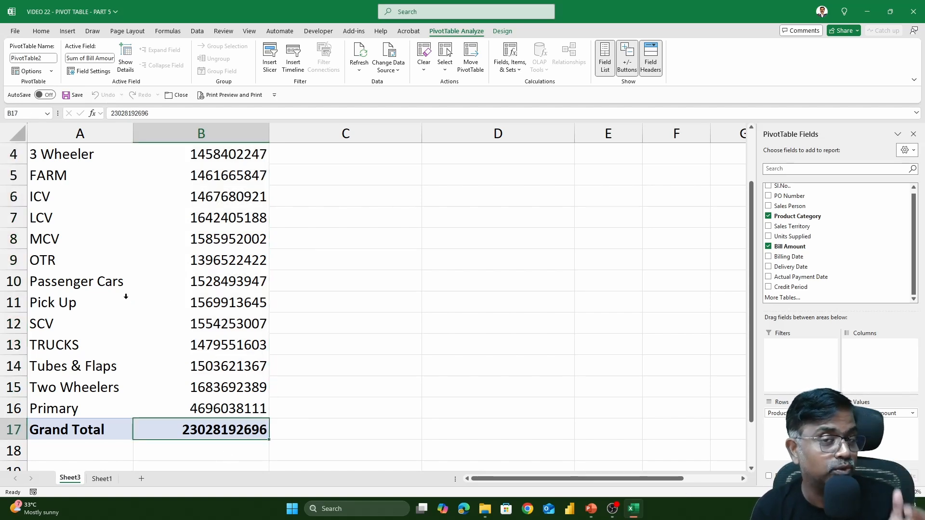
pyautogui.scroll(1, 53, 268)
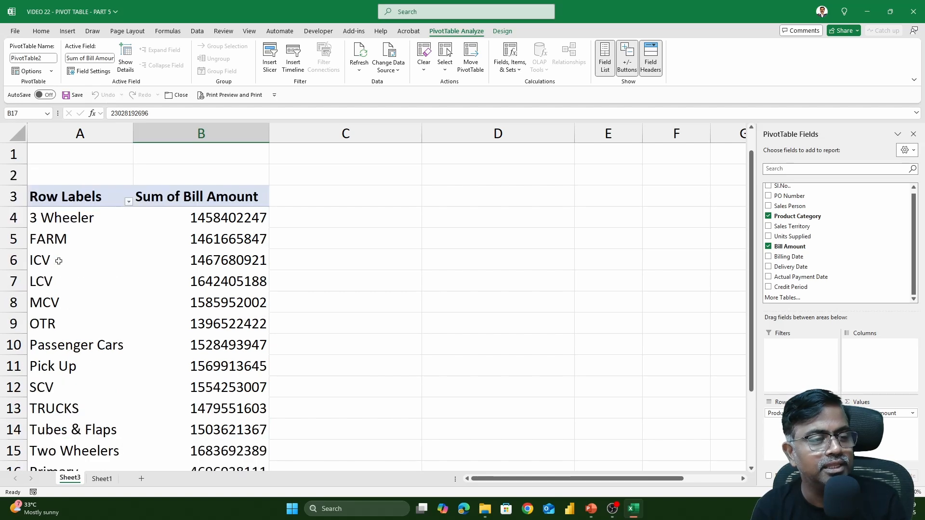
pyautogui.click(90, 197)
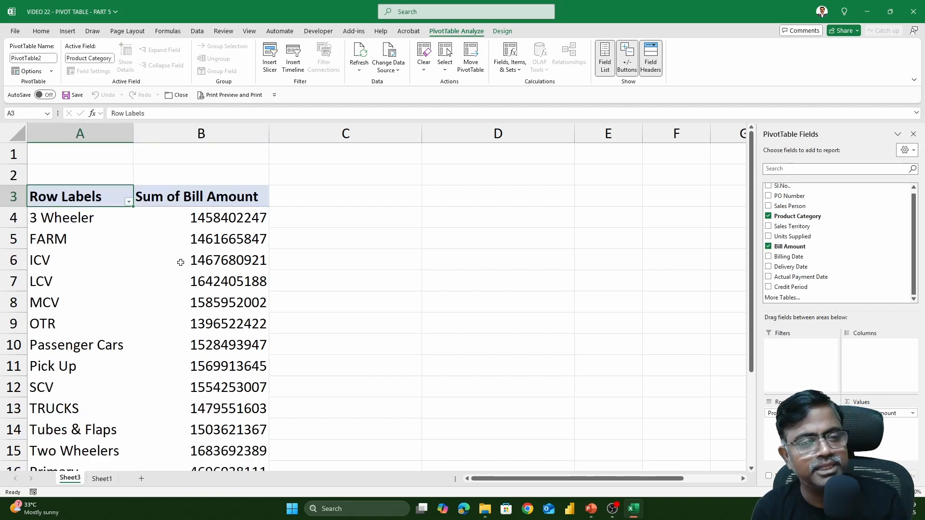
pyautogui.click(128, 203)
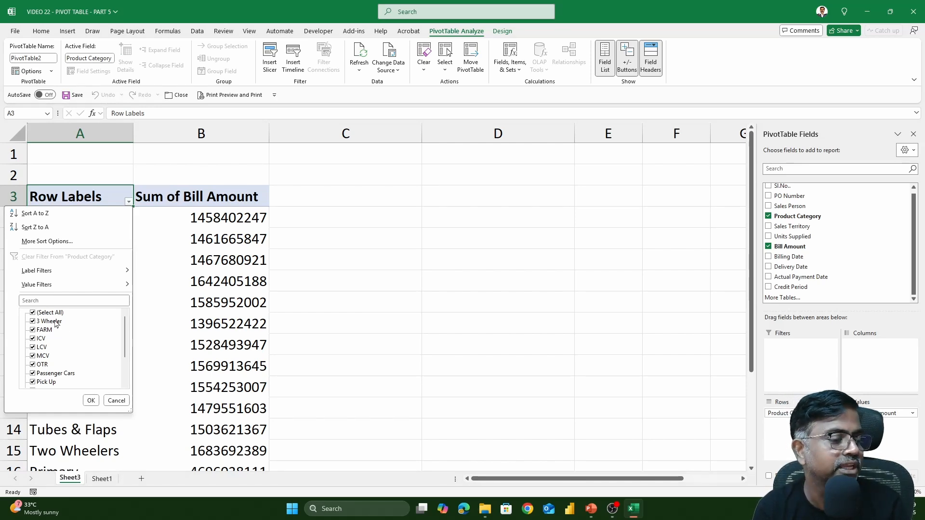
pyautogui.click(36, 339)
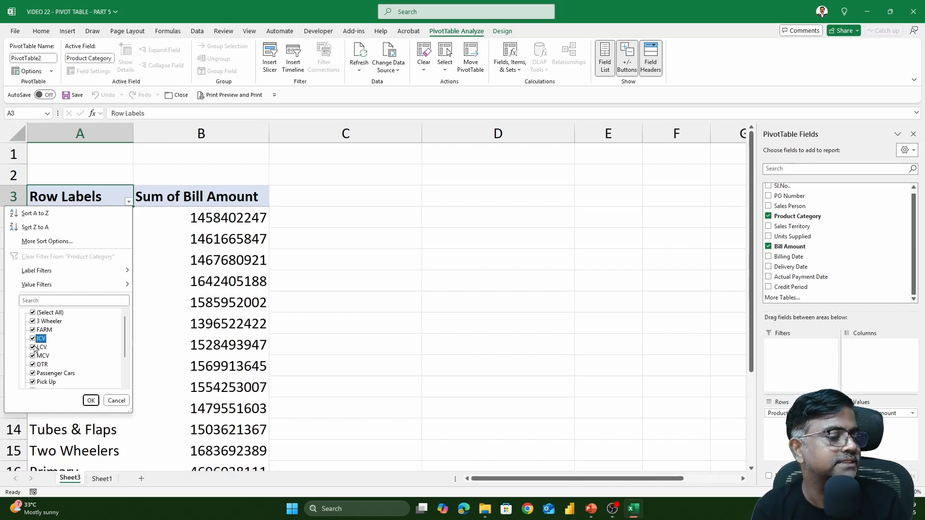
pyautogui.click(33, 347)
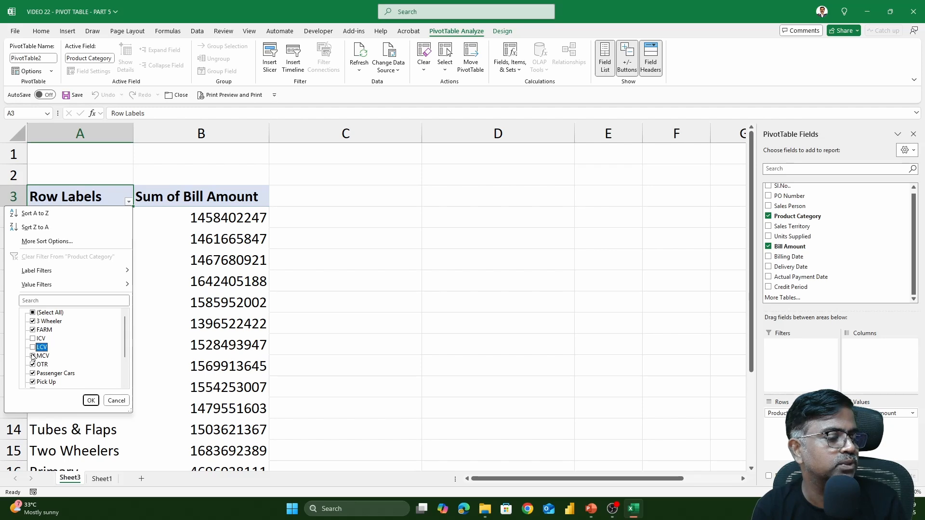
pyautogui.click(33, 356)
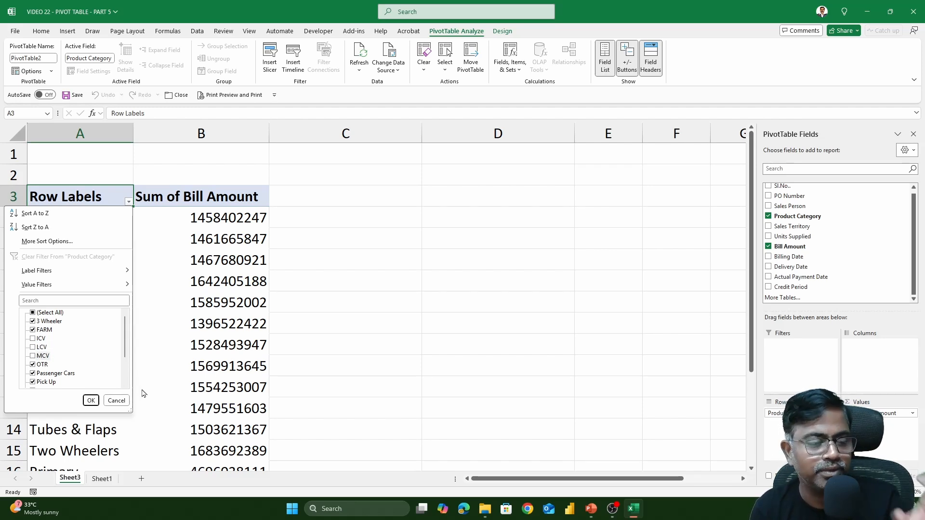
pyautogui.scroll(-2, 97, 359)
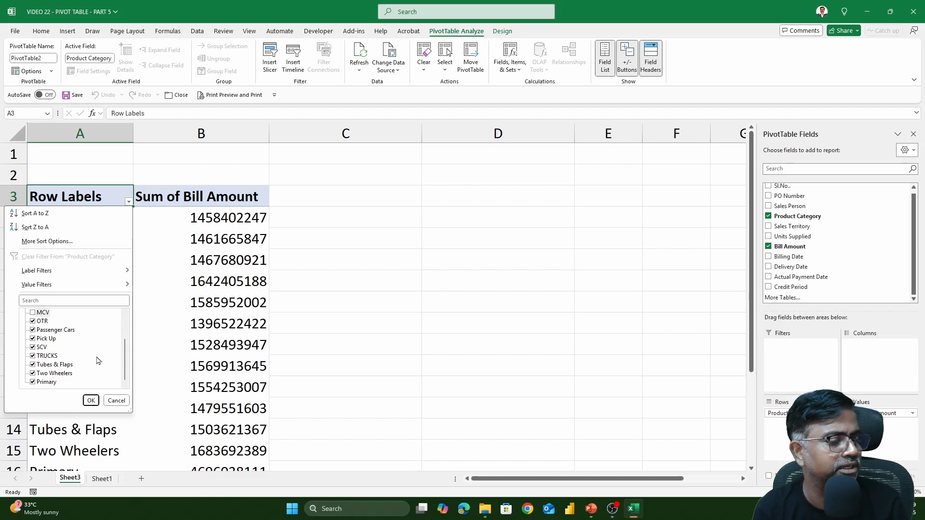
pyautogui.click(90, 400)
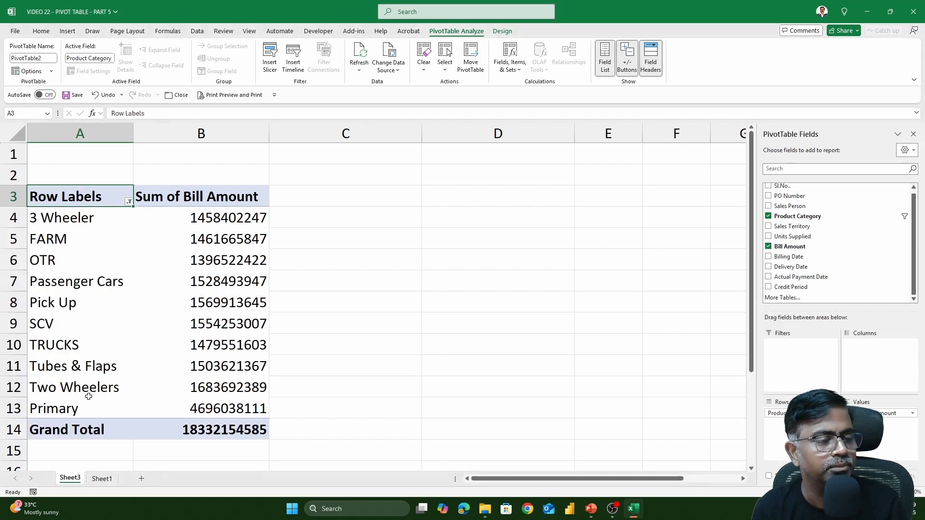
pyautogui.click(217, 432)
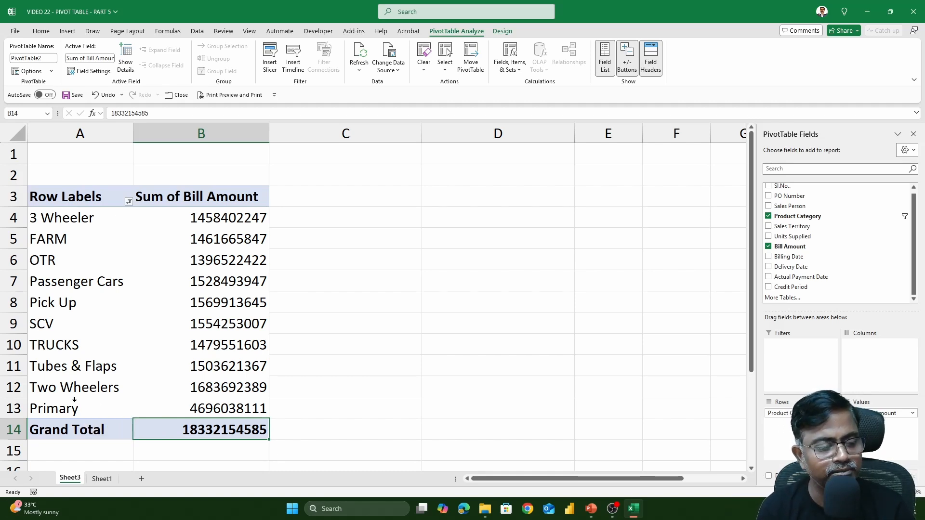
# View the Primary calculated item's formula, =ICV +LCV +MCV, without changes, then go to Sheet1.
pyautogui.click(75, 408)
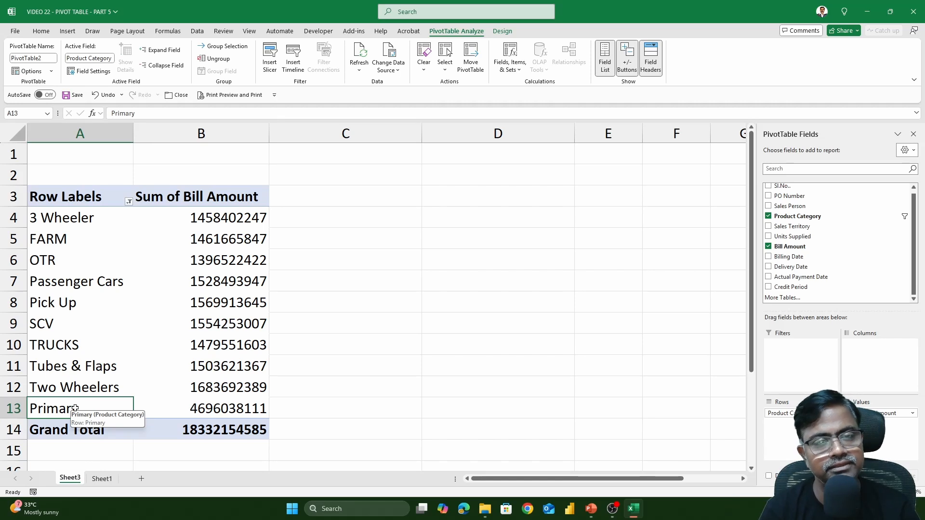
pyautogui.click(513, 70)
pyautogui.click(533, 98)
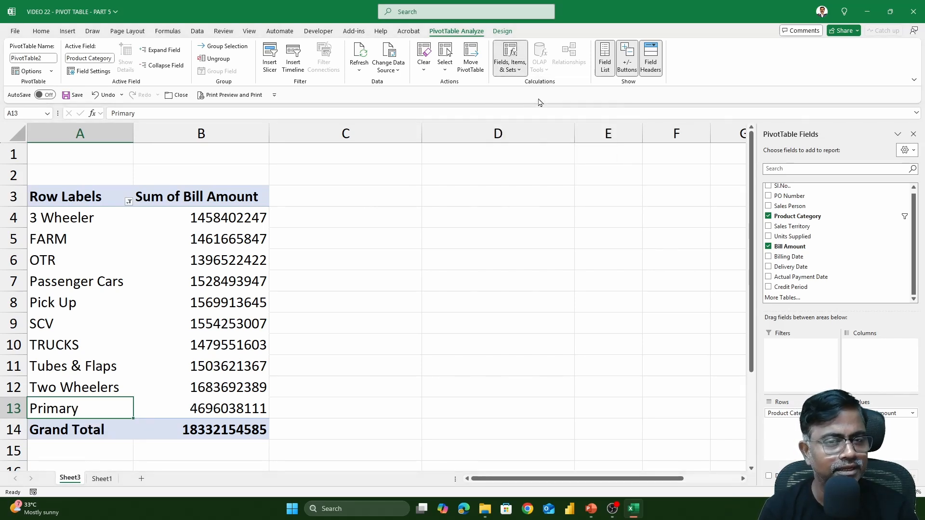
pyautogui.click(576, 176)
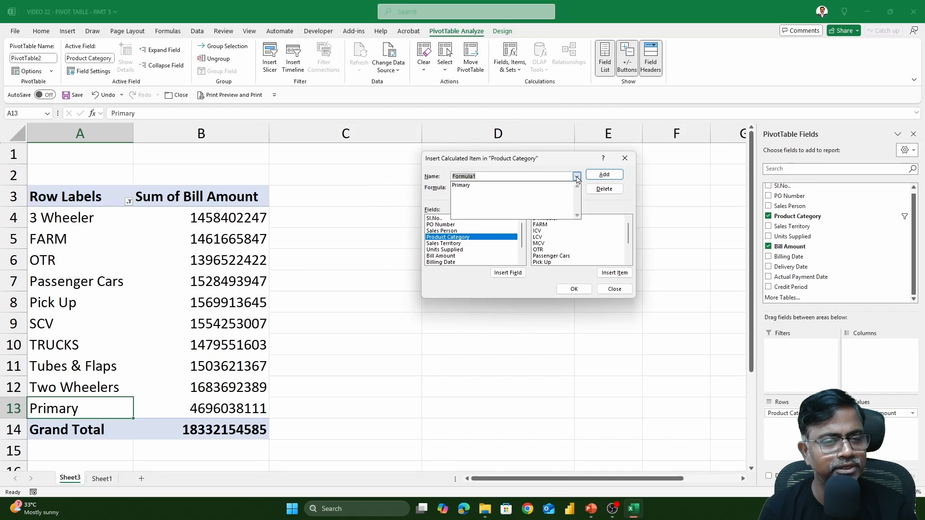
pyautogui.click(508, 185)
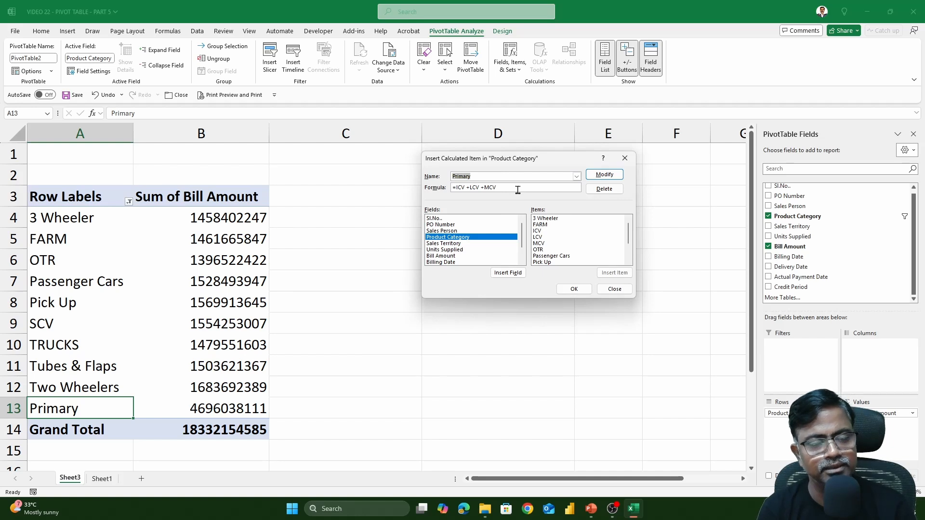
pyautogui.press('Return')
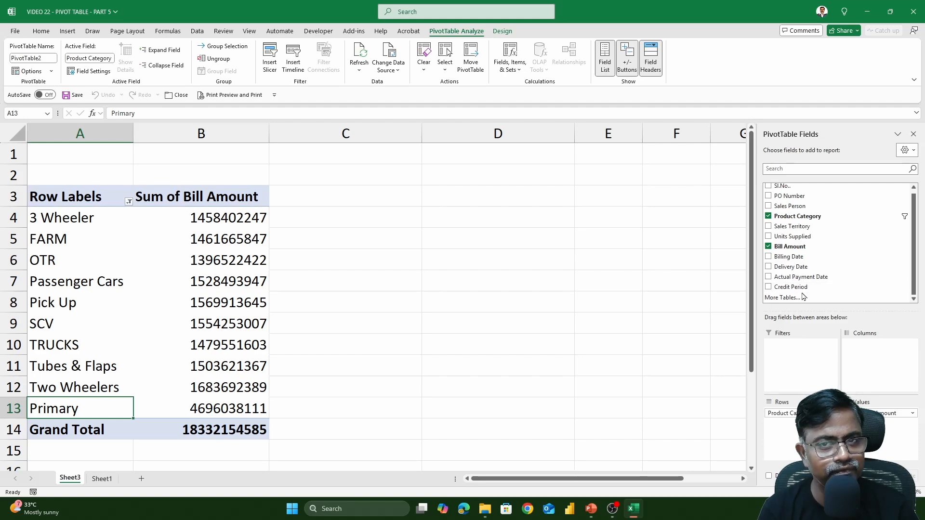
pyautogui.click(102, 478)
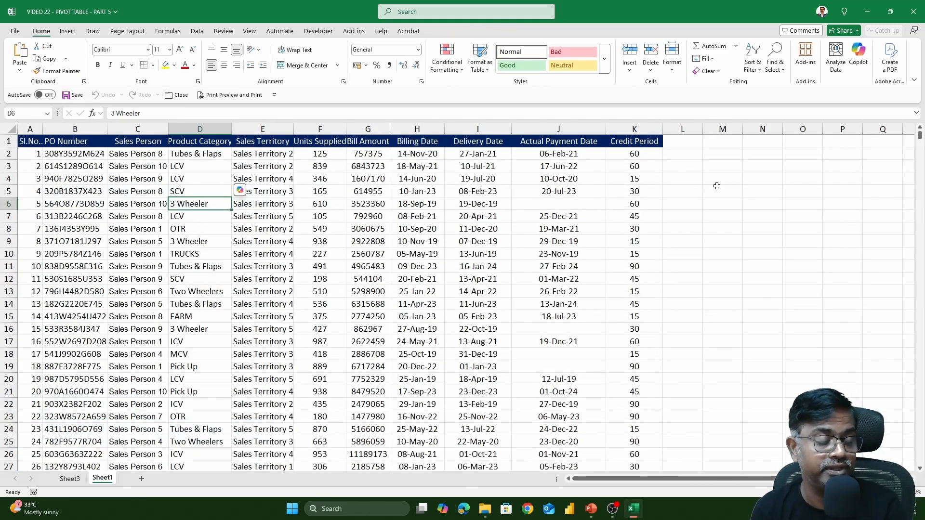
# Turn on header filters for Sheet1's data from the Product Category cell with Ctrl+Shift+L.
pyautogui.click(71, 479)
pyautogui.scroll(1, 902, 236)
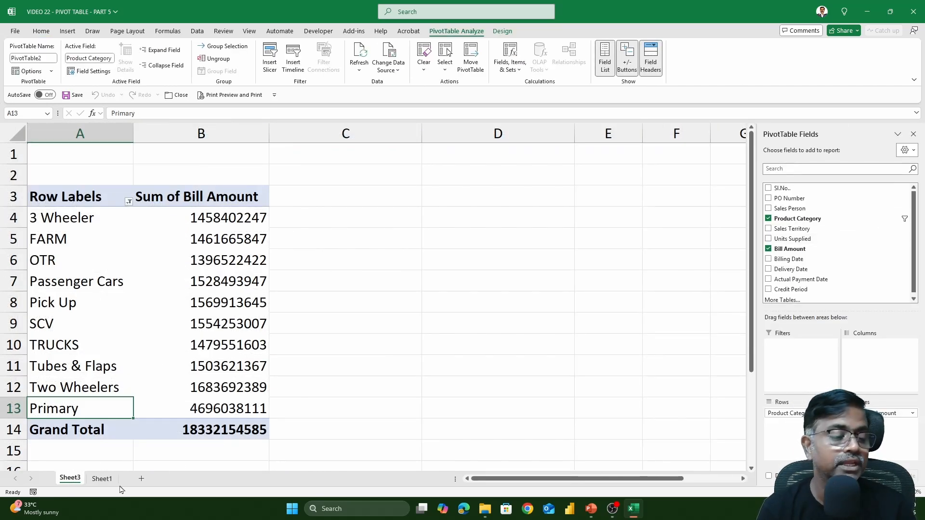
pyautogui.click(101, 480)
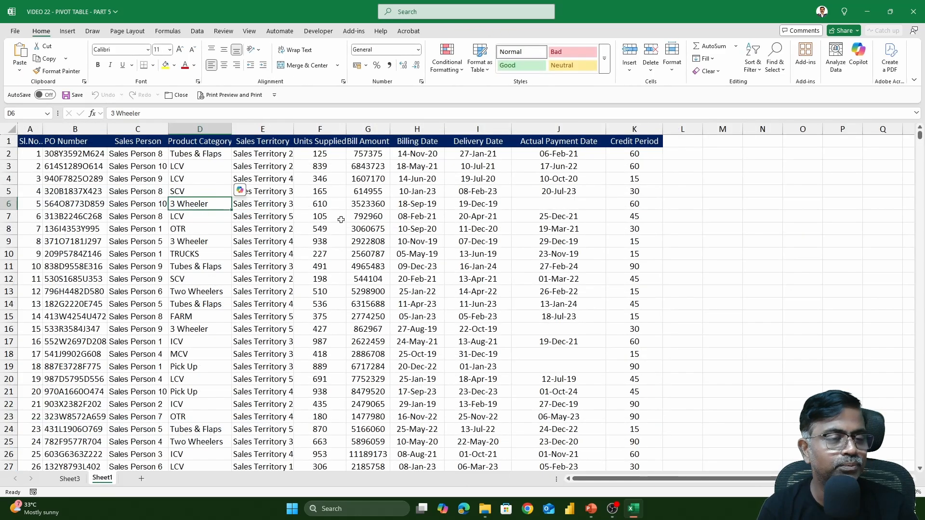
pyautogui.click(230, 142)
pyautogui.hotkey('ctrl', 'shift', 'l')
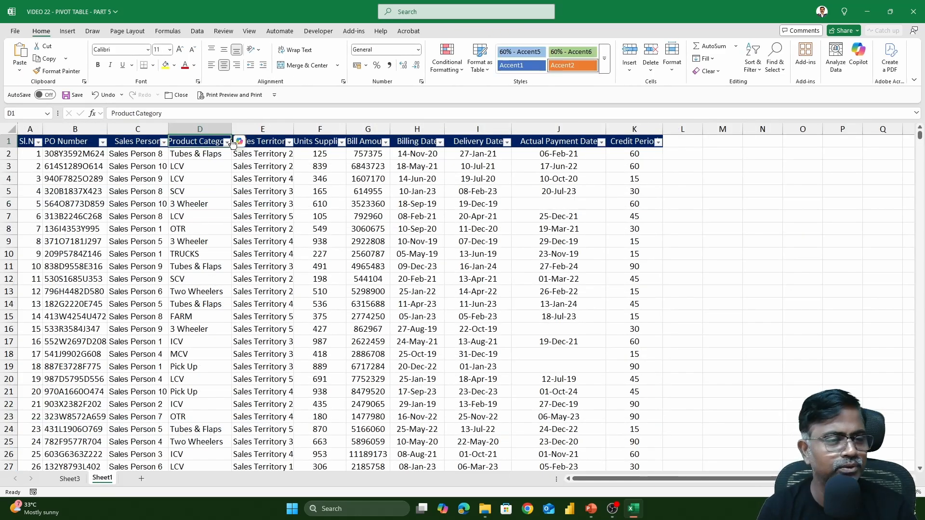
# Review the Product Category filter values, then return to the Sheet3 pivot table.
pyautogui.click(226, 141)
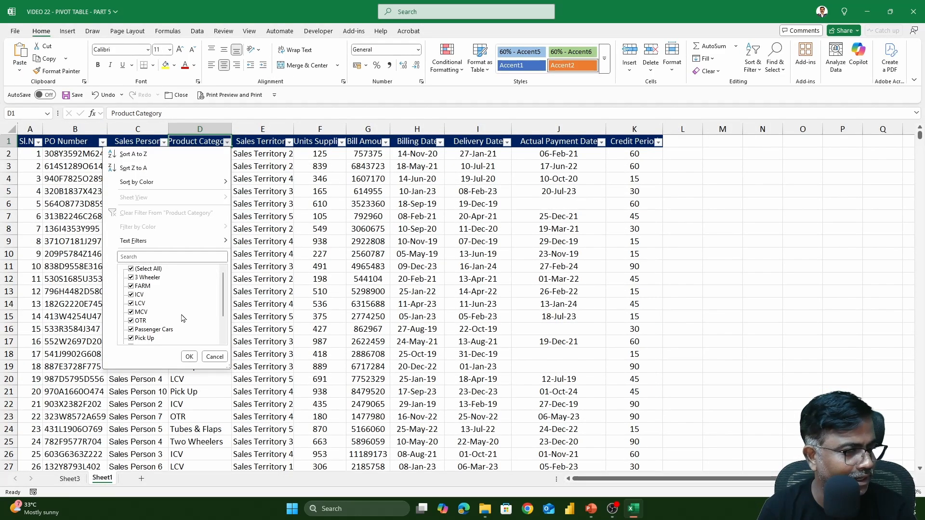
pyautogui.scroll(-2, 182, 318)
pyautogui.scroll(2, 182, 318)
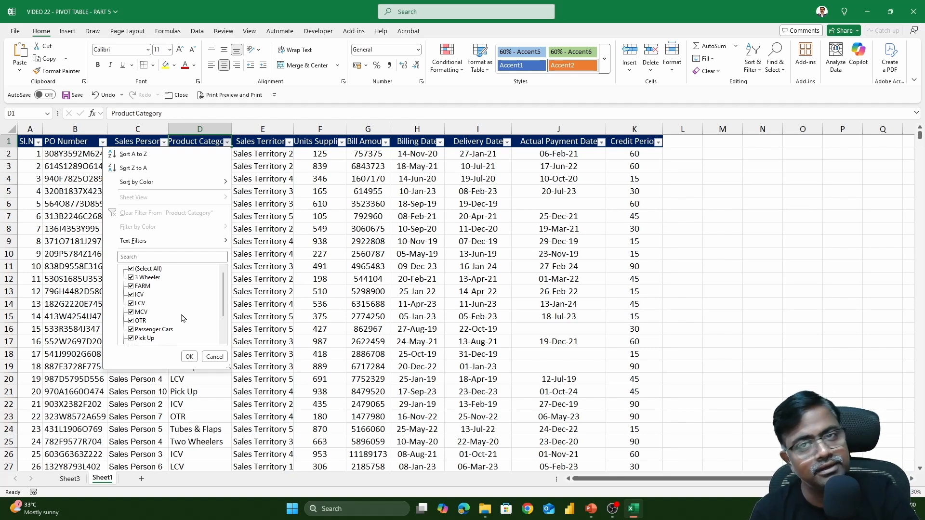
pyautogui.press('Escape')
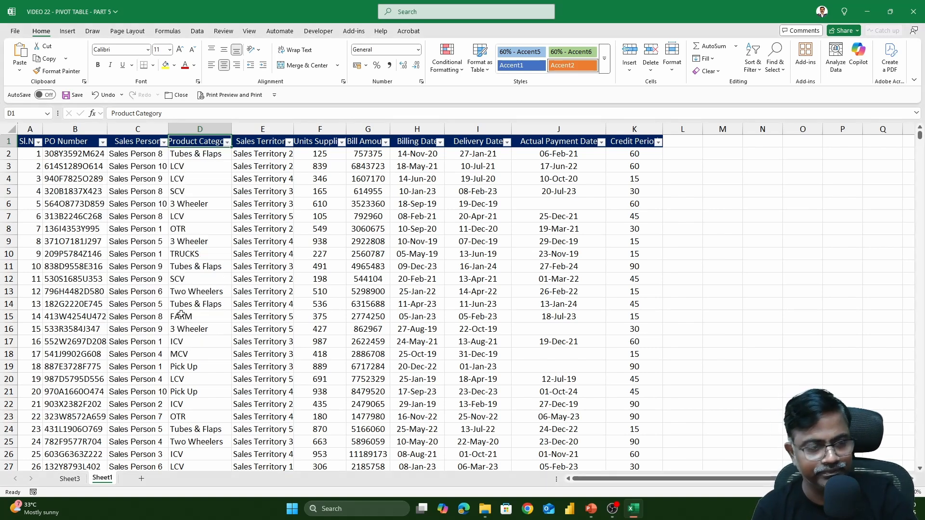
pyautogui.click(79, 478)
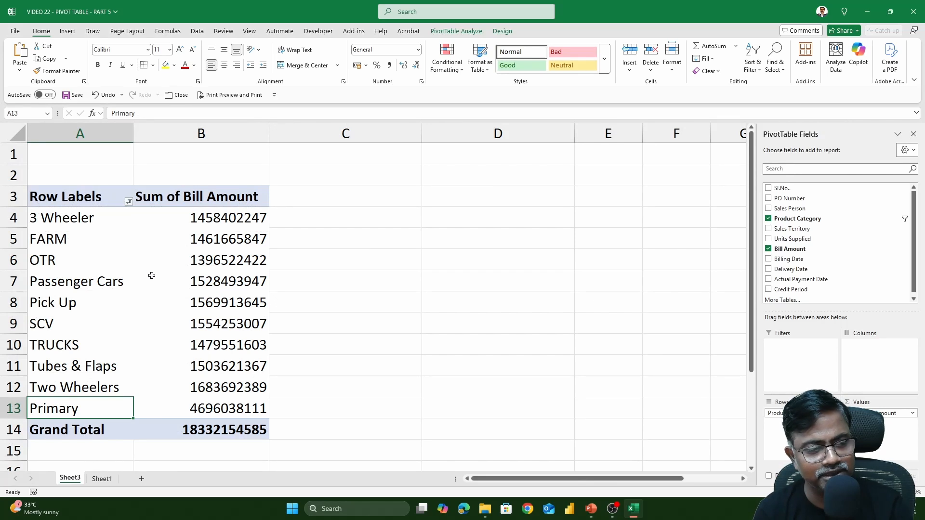
pyautogui.click(115, 283)
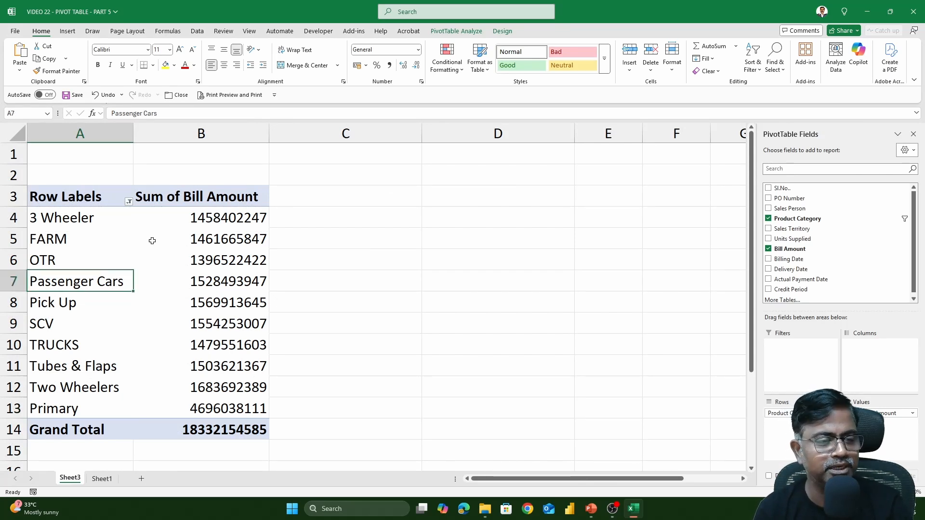
pyautogui.click(214, 225)
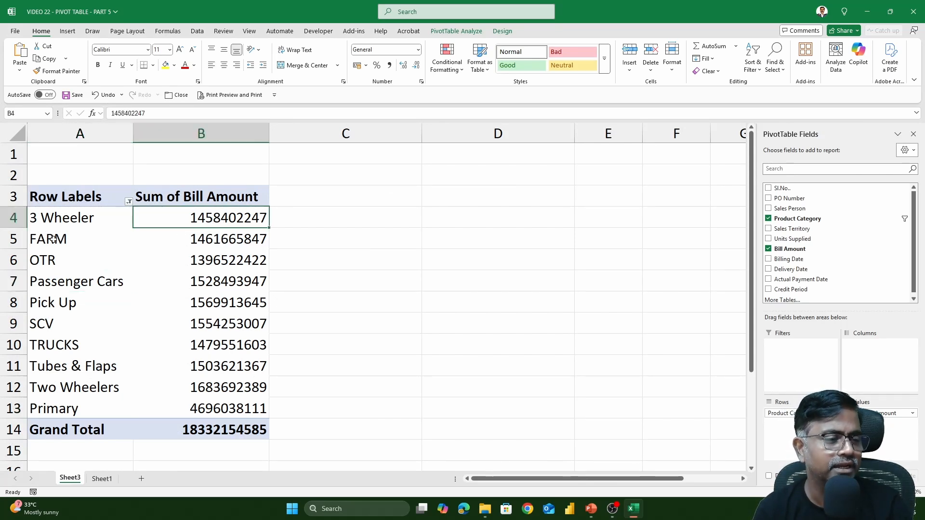
pyautogui.click(51, 237)
pyautogui.click(465, 31)
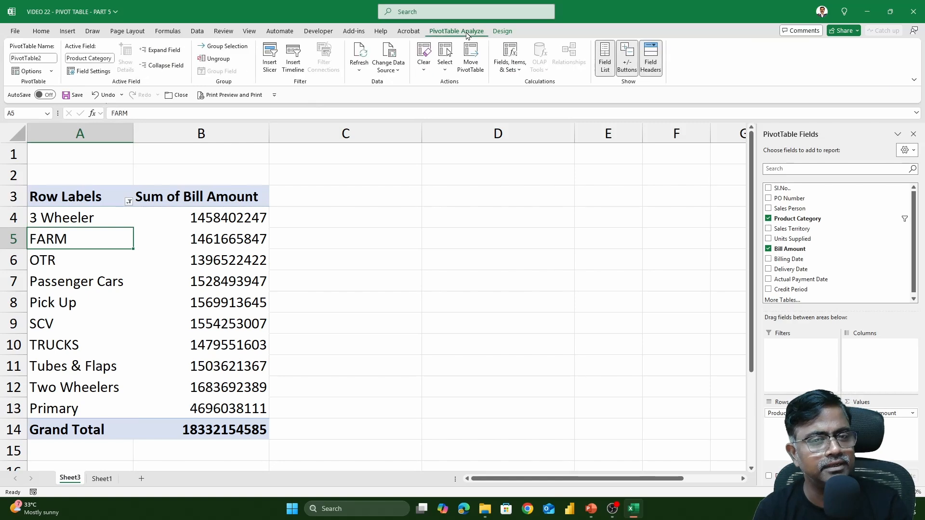
pyautogui.click(499, 72)
pyautogui.click(548, 99)
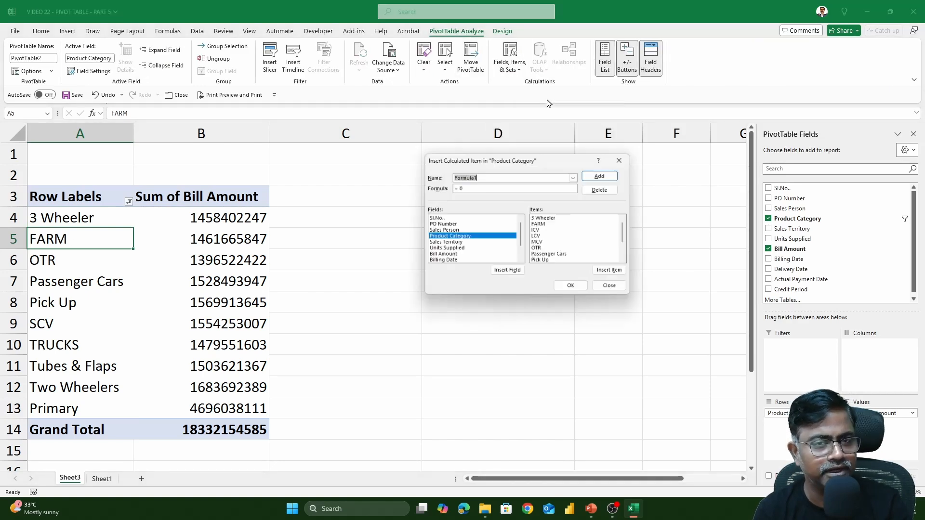
pyautogui.click(577, 177)
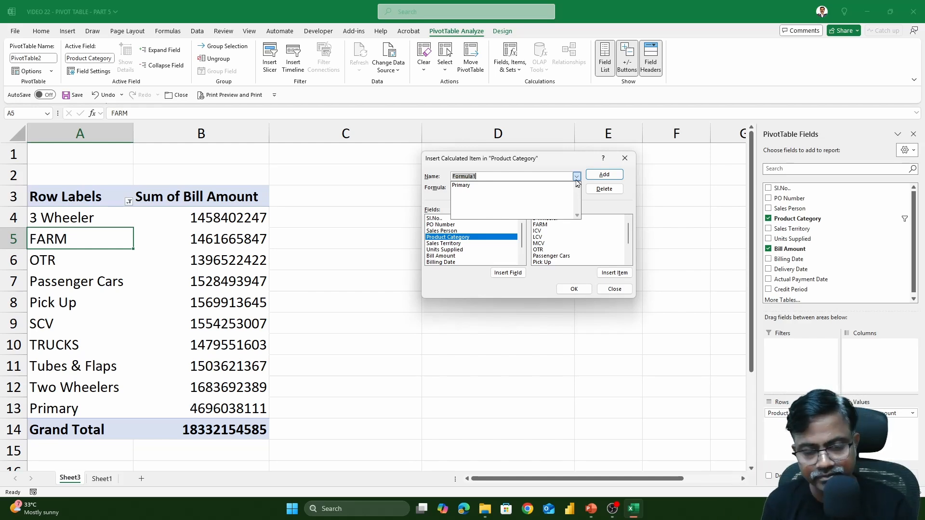
pyautogui.click(576, 181)
pyautogui.press('Escape')
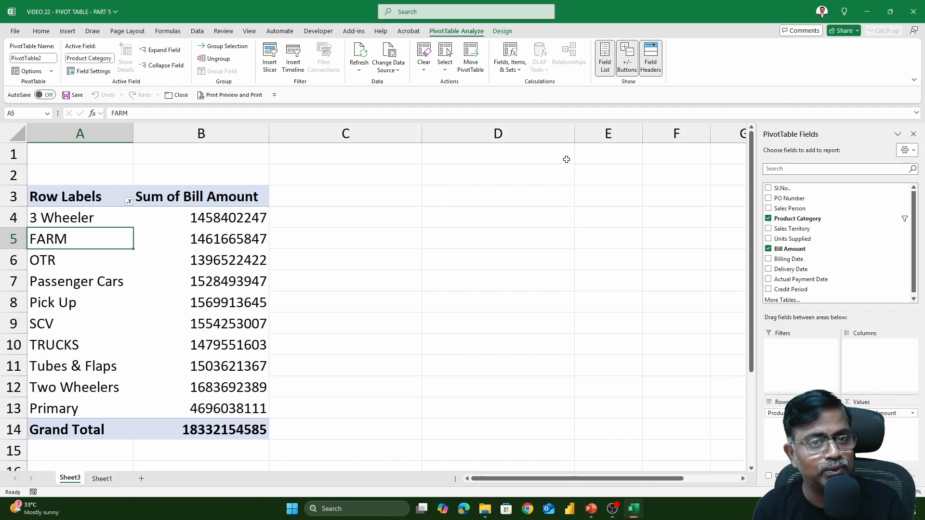
# Delete the Primary calculated item from the Product Category field.
pyautogui.click(513, 72)
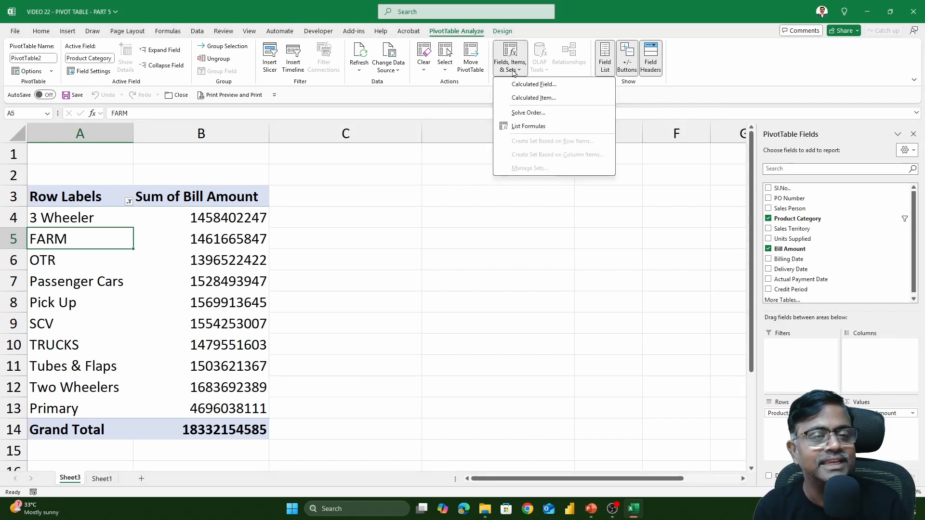
pyautogui.click(532, 98)
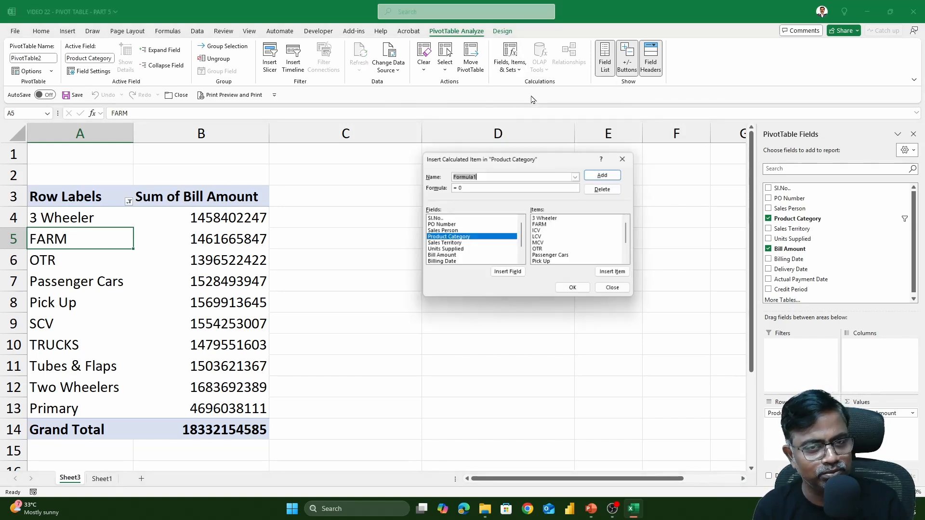
pyautogui.click(576, 176)
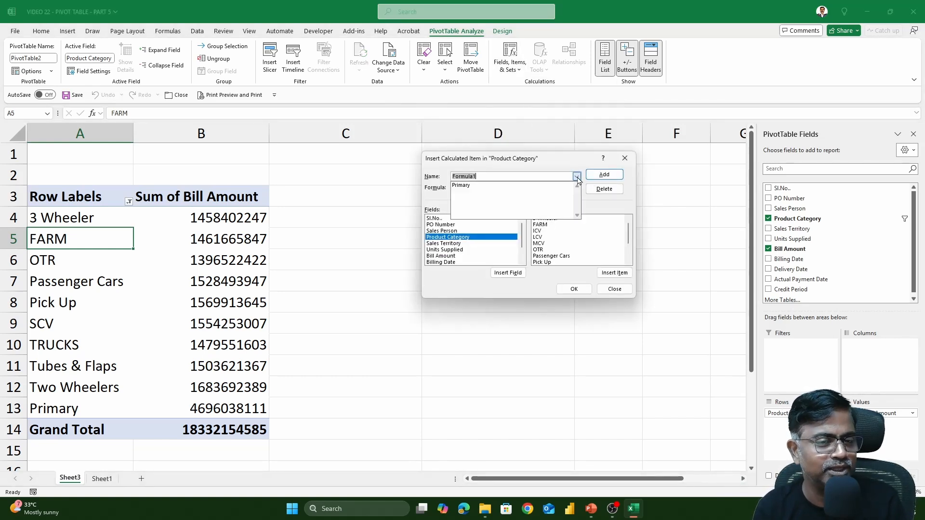
pyautogui.click(484, 186)
pyautogui.click(605, 177)
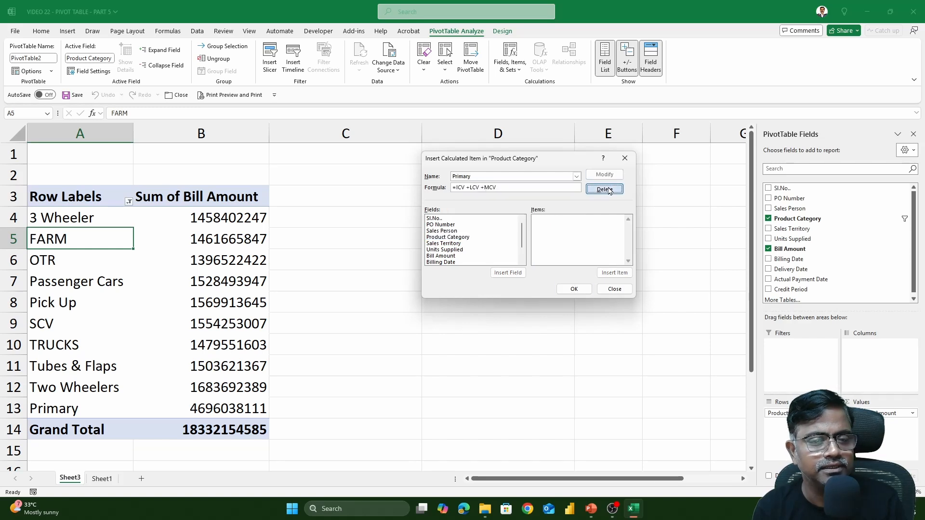
pyautogui.click(571, 288)
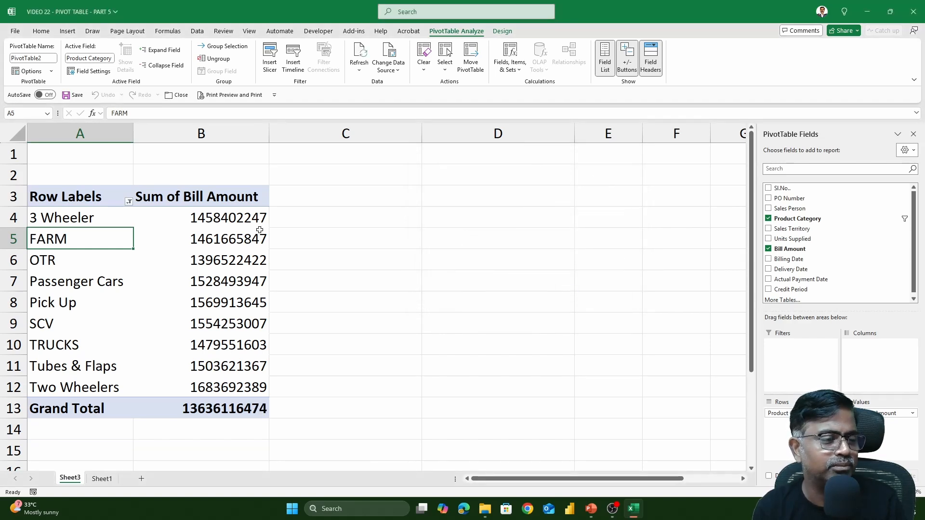
# Select all categories in the Row Labels filter to restore ICV, LCV and MCV.
pyautogui.click(129, 202)
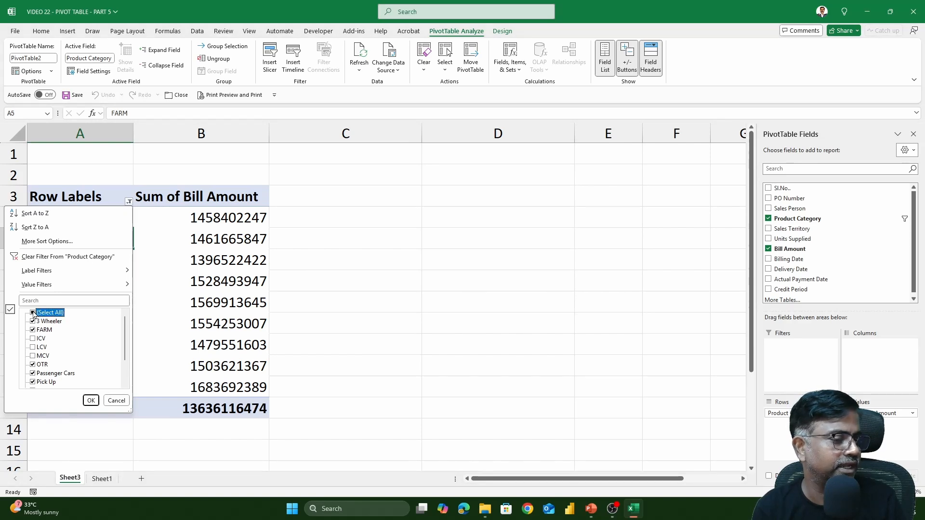
pyautogui.click(91, 400)
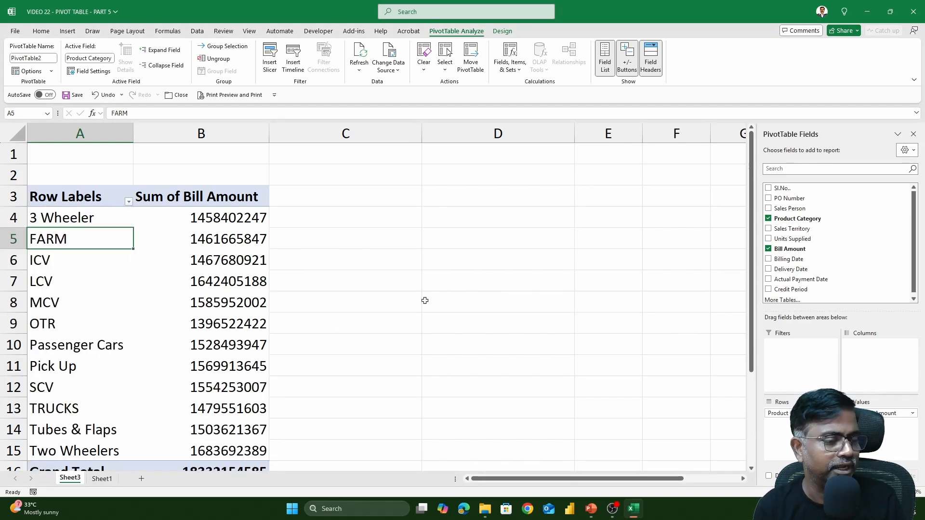
pyautogui.scroll(-1, 465, 275)
pyautogui.scroll(1, 465, 275)
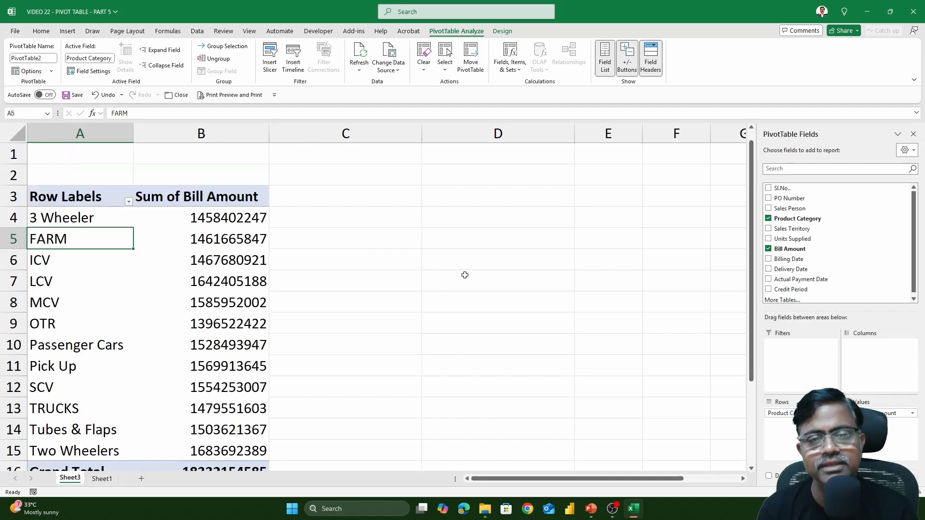